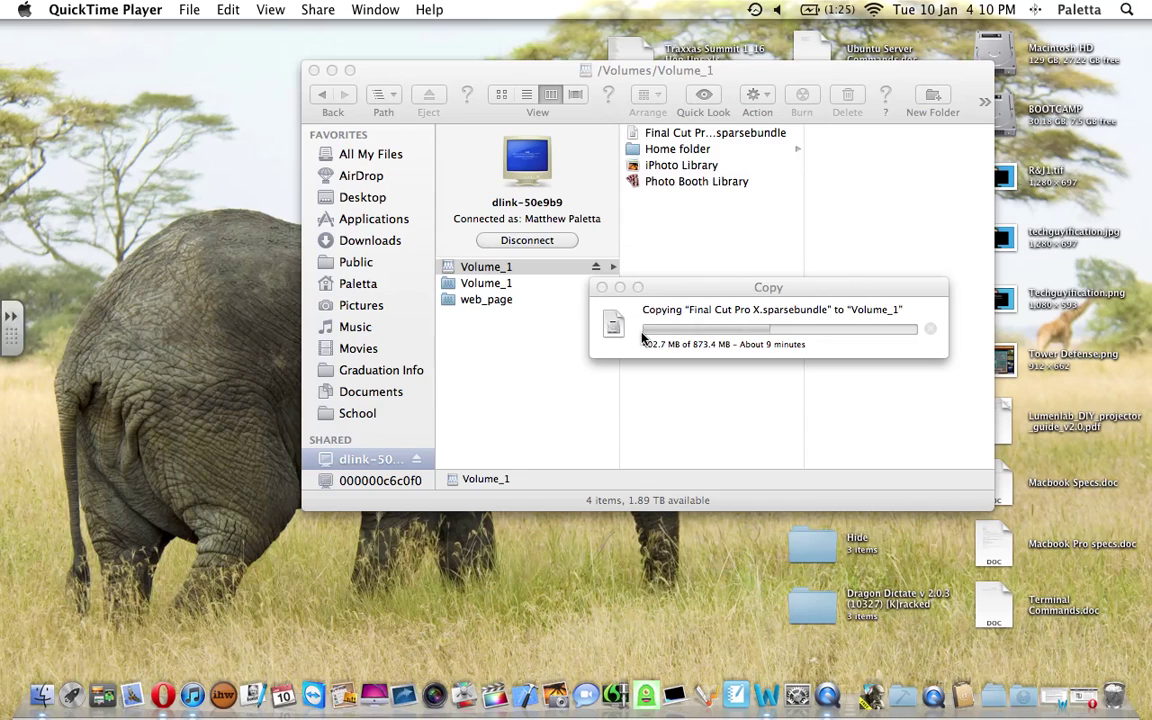
Step: View the D-Link DNS-323 product page in Opera, and close its window
left_click(1086, 686)
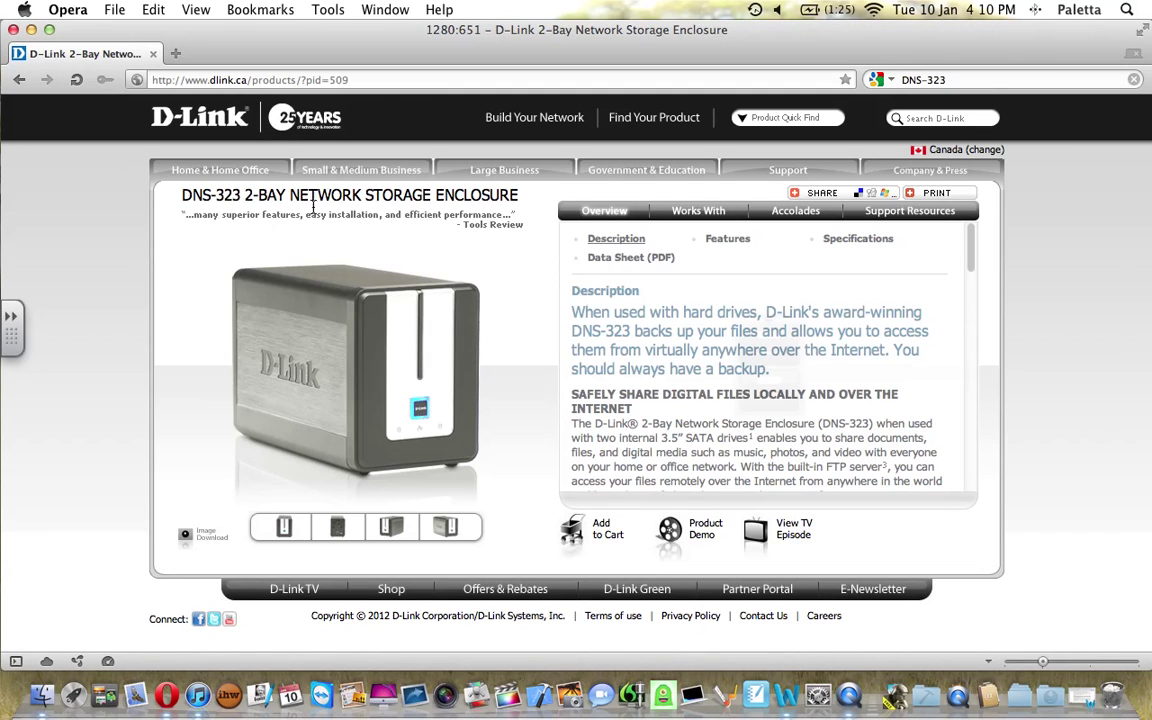
left_click(13, 30)
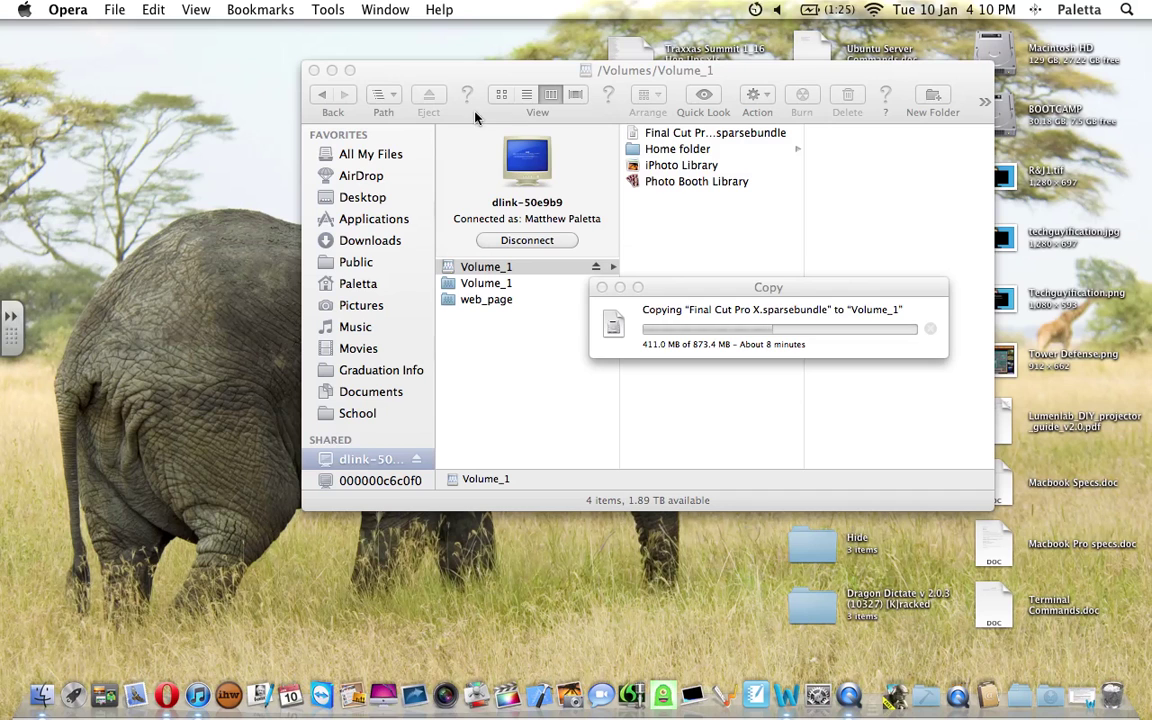
Step: Bring the Volume_1 Finder window forward and inspect the details of the Final Cut Pro X sparsebundle
left_click(733, 308)
left_click_drag(603, 80, 524, 136)
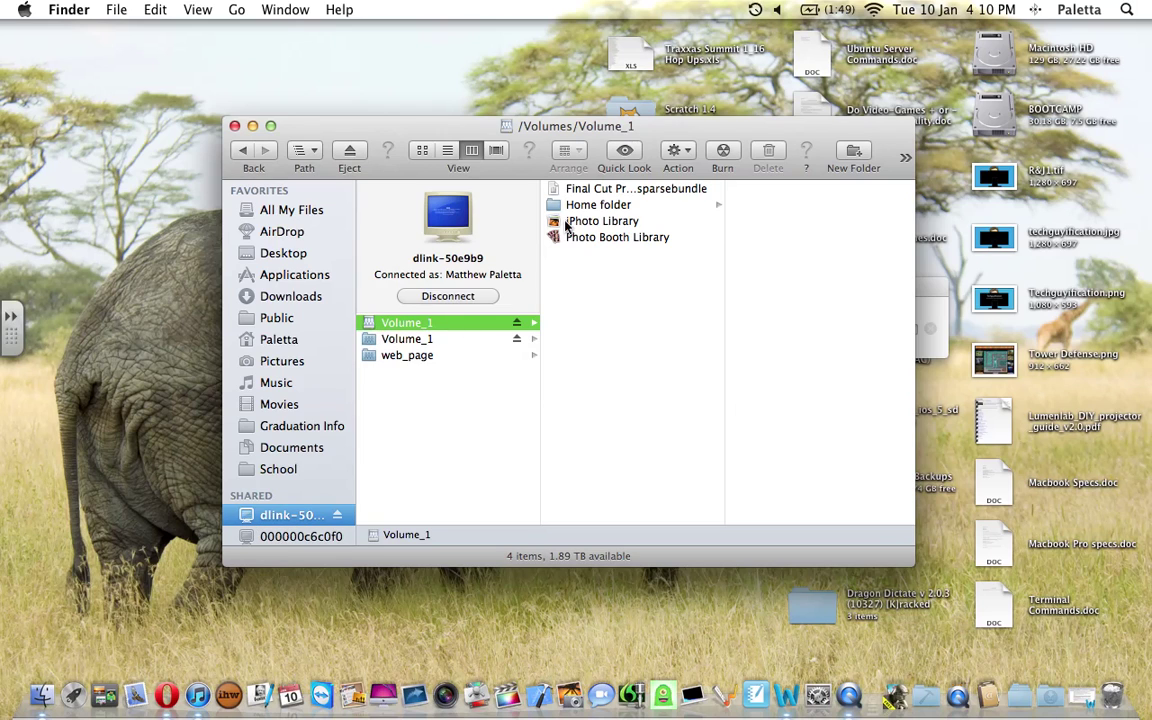
left_click(598, 190)
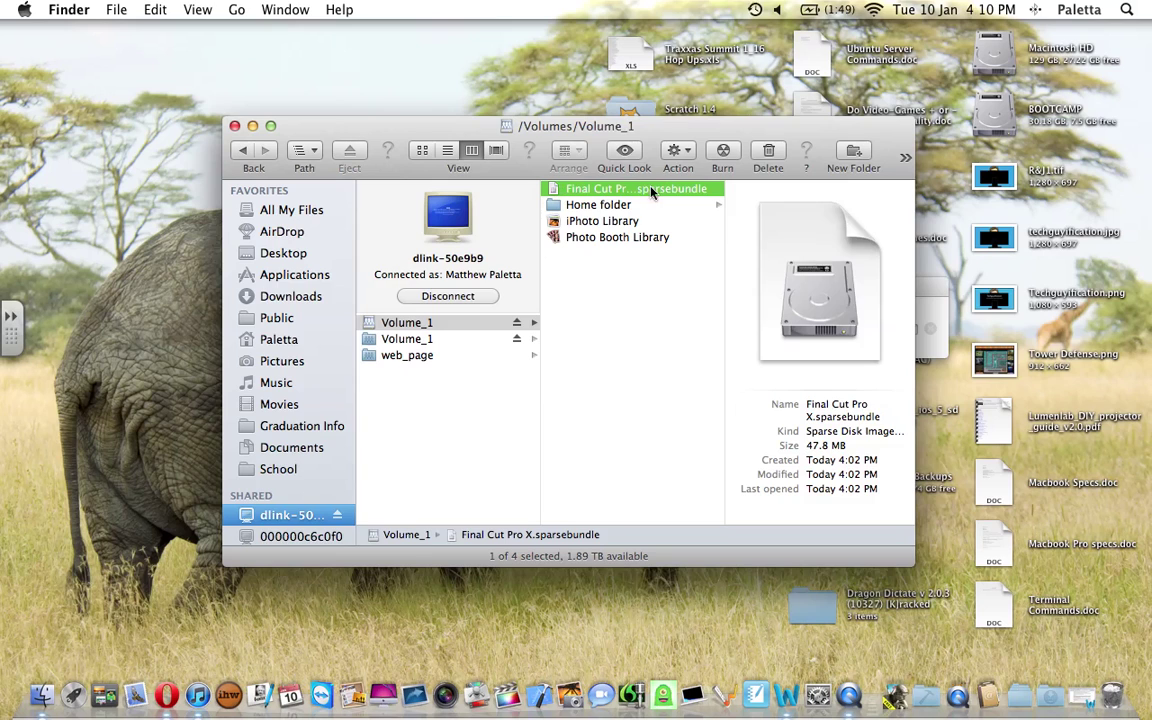
left_click(640, 277)
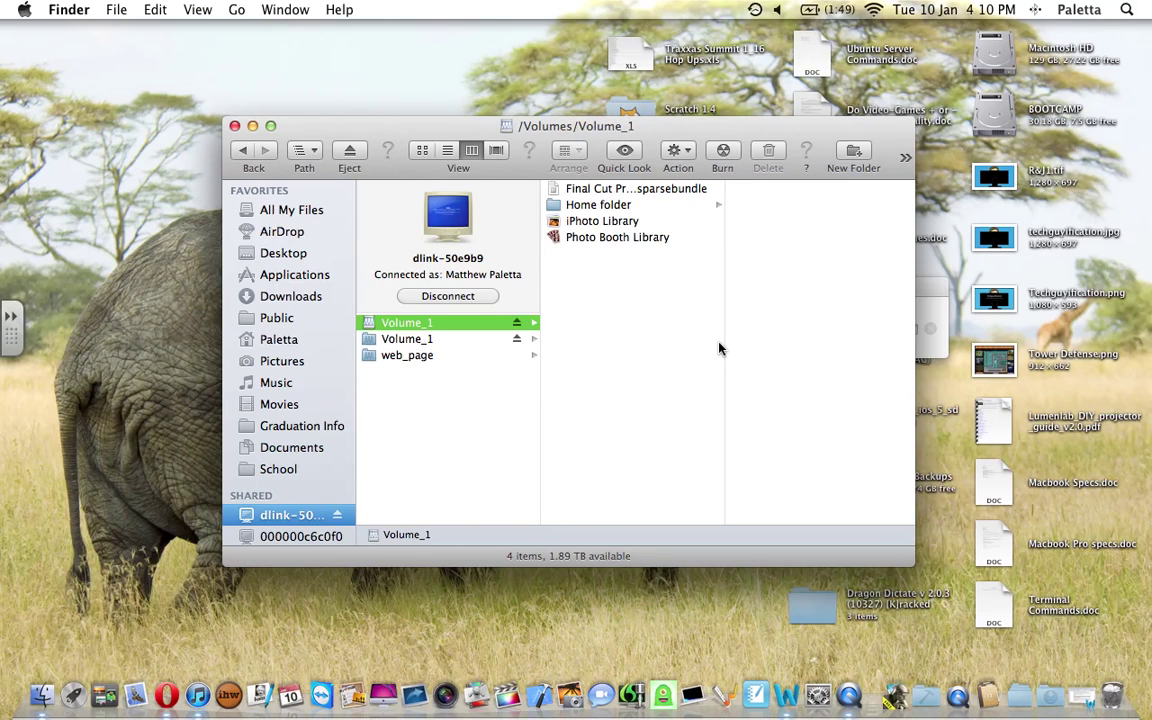
Step: Search the computer for Disk Utility and open it
left_click(1125, 9)
type("quick")
type("disk")
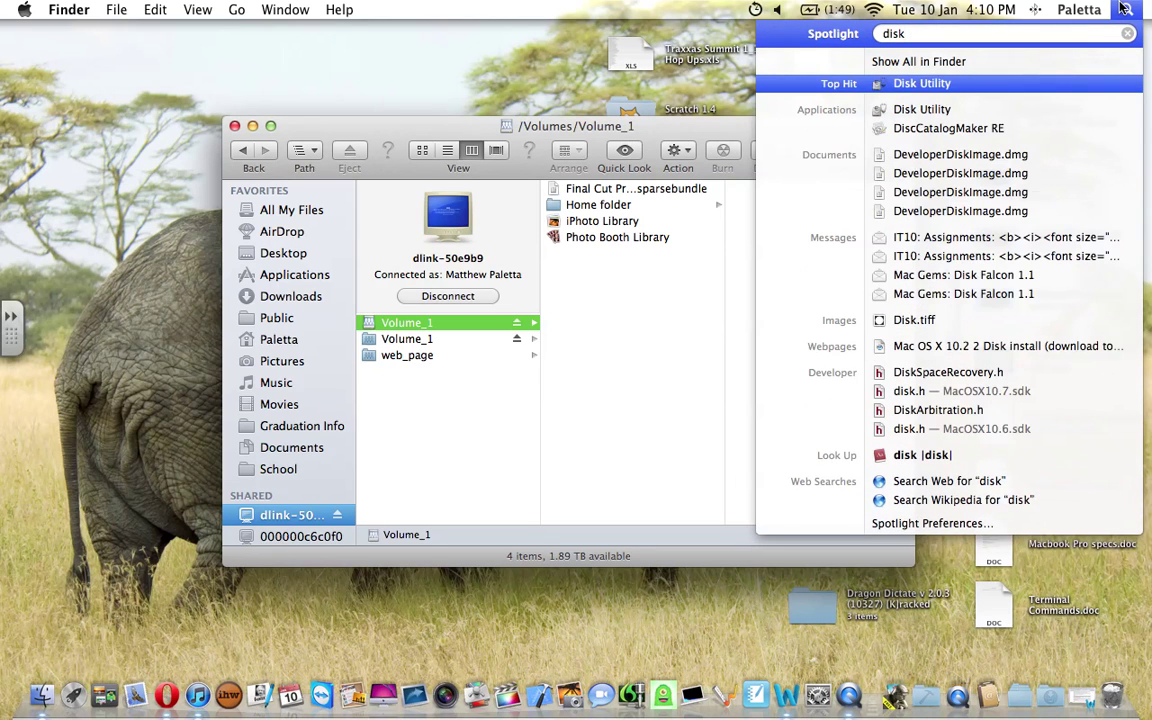
key("Return")
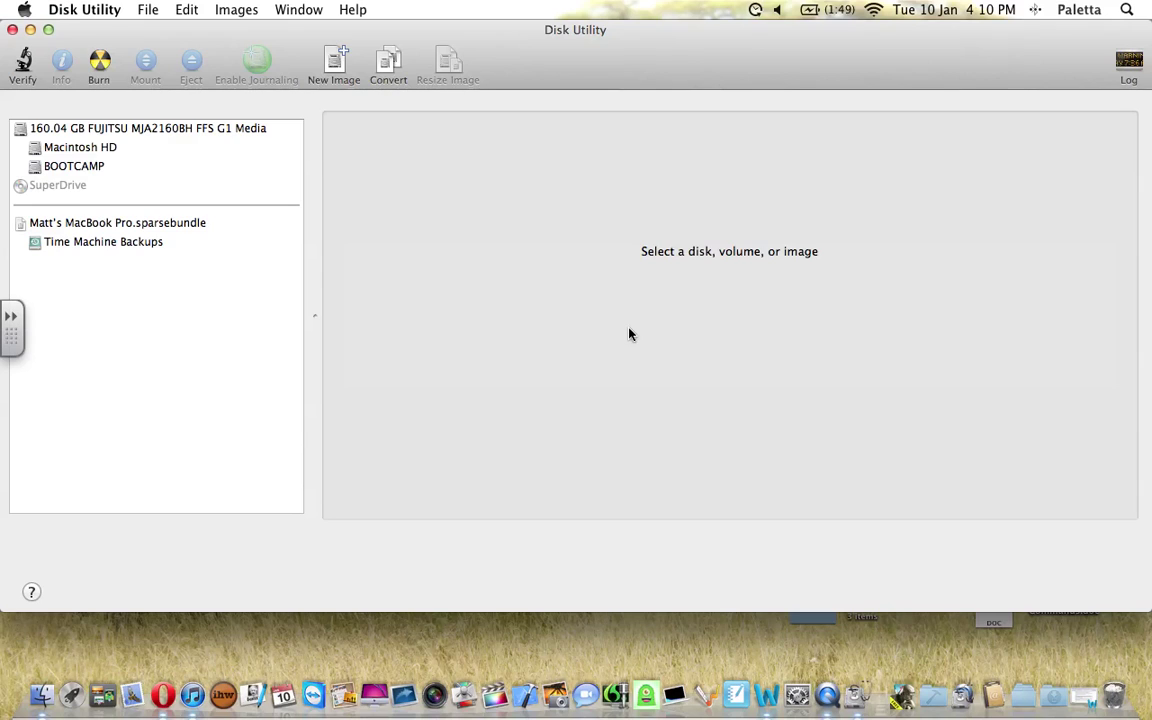
Step: Start a new disk image, using Final Cut Pro as both its file name and its volume name
left_click(336, 64)
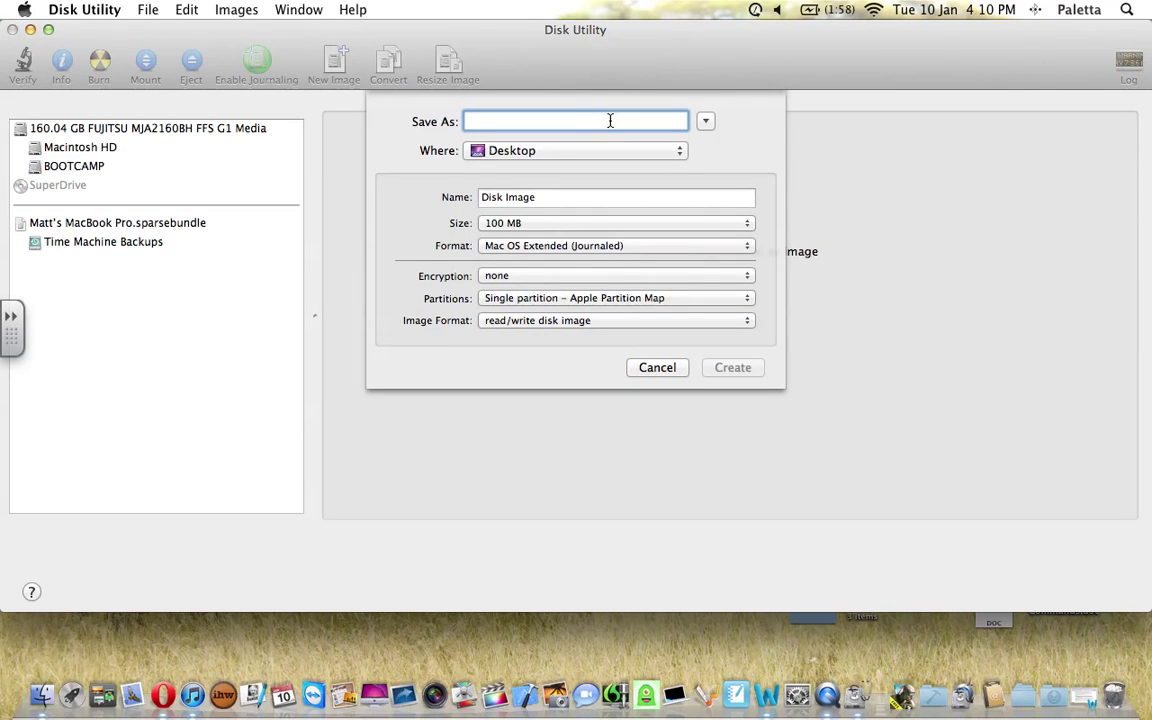
type("Final")
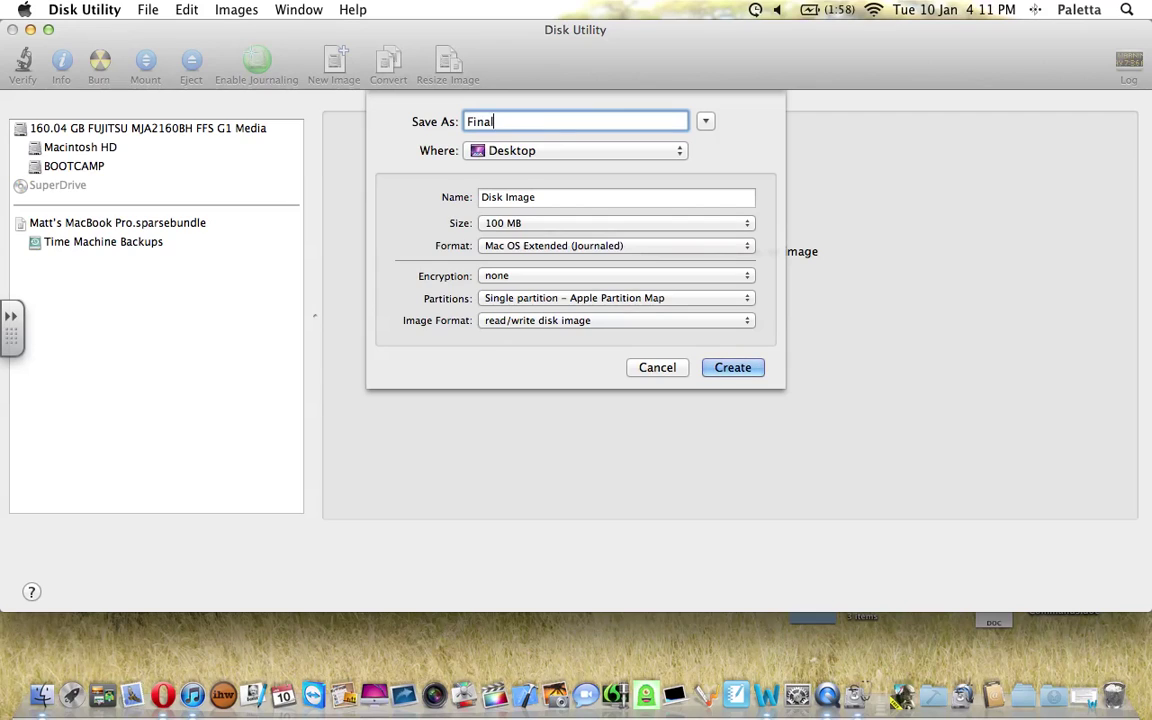
type(" Cut Pro")
key("Tab")
type("F")
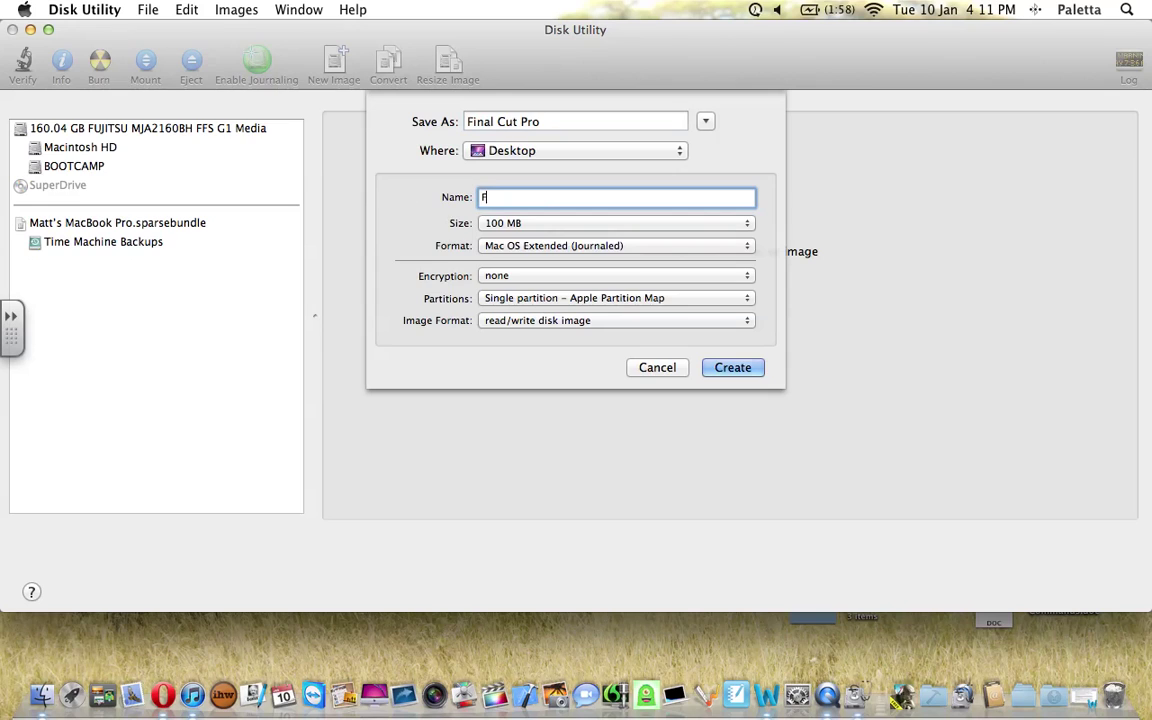
type("inal Cut Pro")
Step: Choose a custom size for the disk image and enter 2 TB
left_click(500, 223)
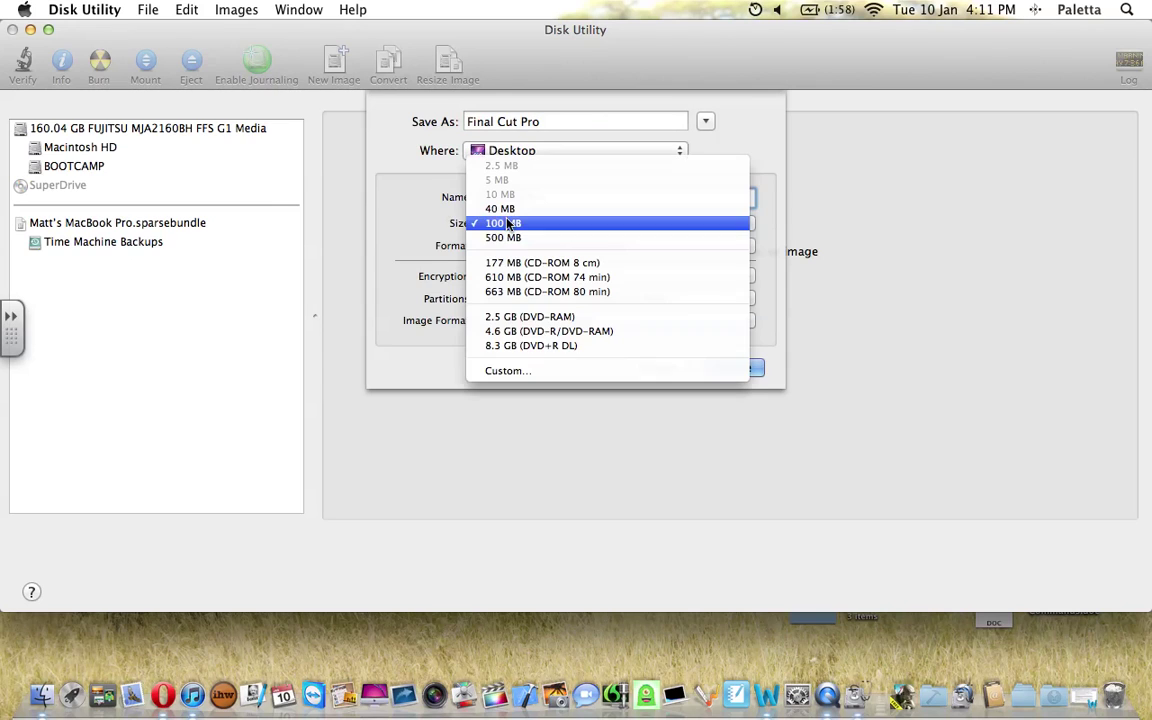
left_click(525, 372)
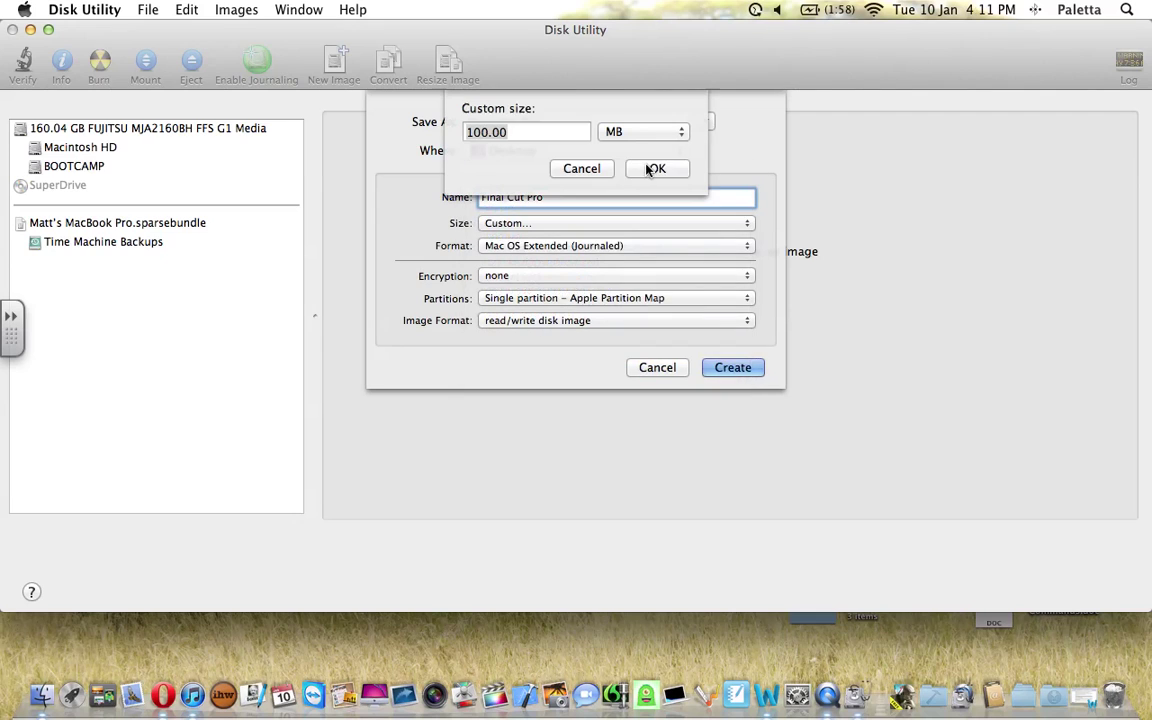
left_click(650, 131)
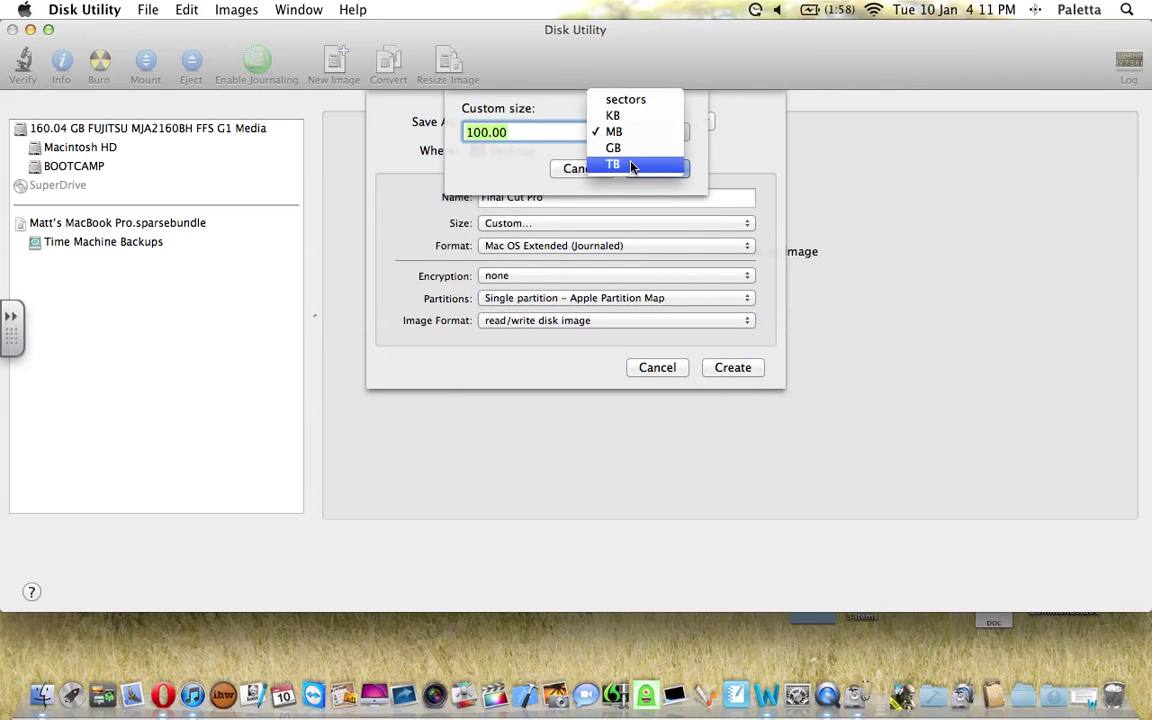
left_click(630, 166)
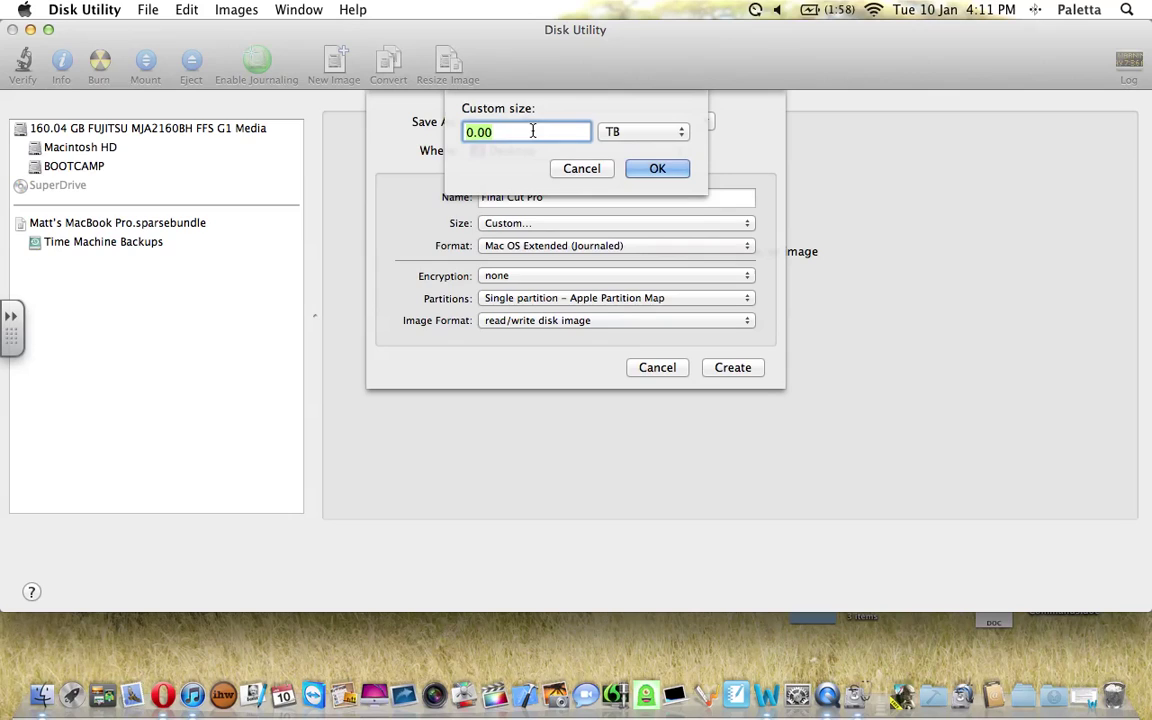
type("2")
left_click(657, 169)
left_click_drag(657, 169, 634, 141)
Step: Set the custom image size to 2 KB and accept the adjustment to the minimum size
left_click(634, 141)
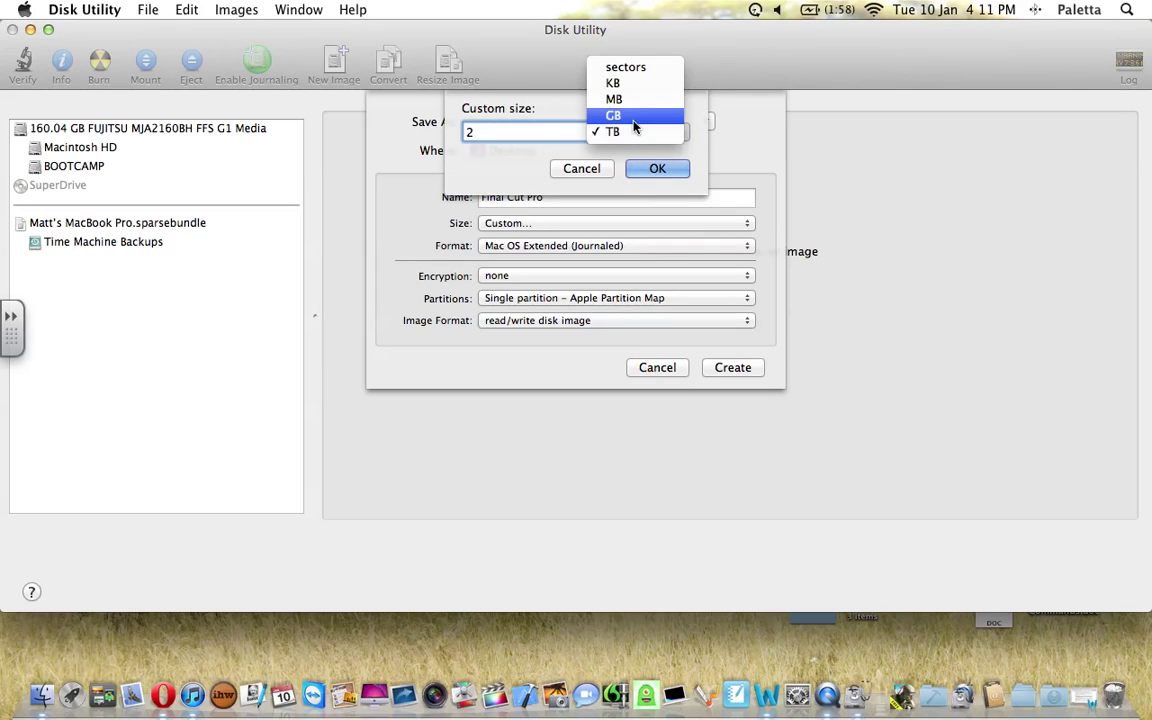
left_click(636, 84)
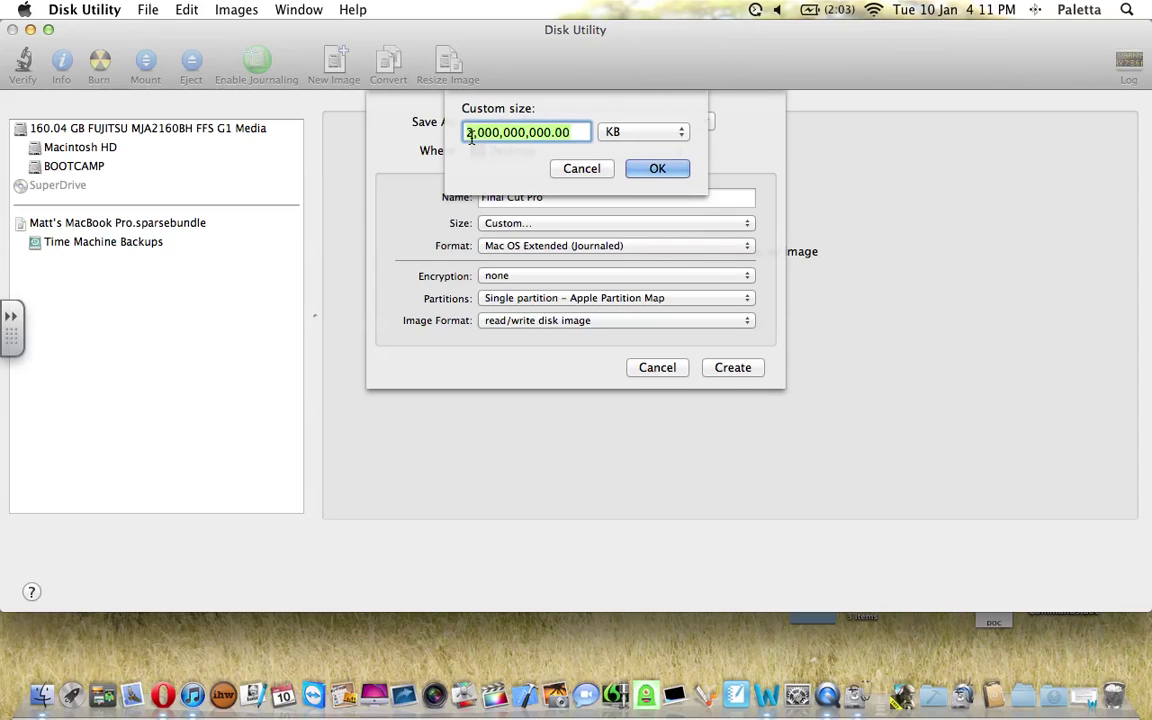
type("2")
left_click(650, 168)
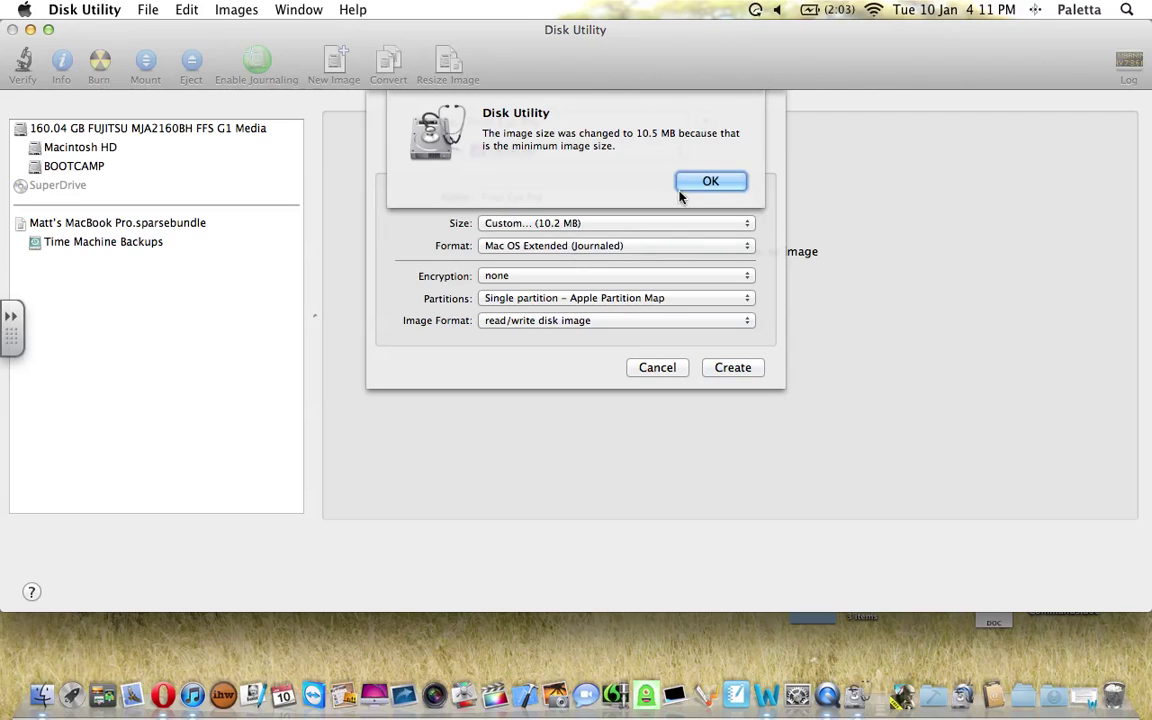
left_click(705, 183)
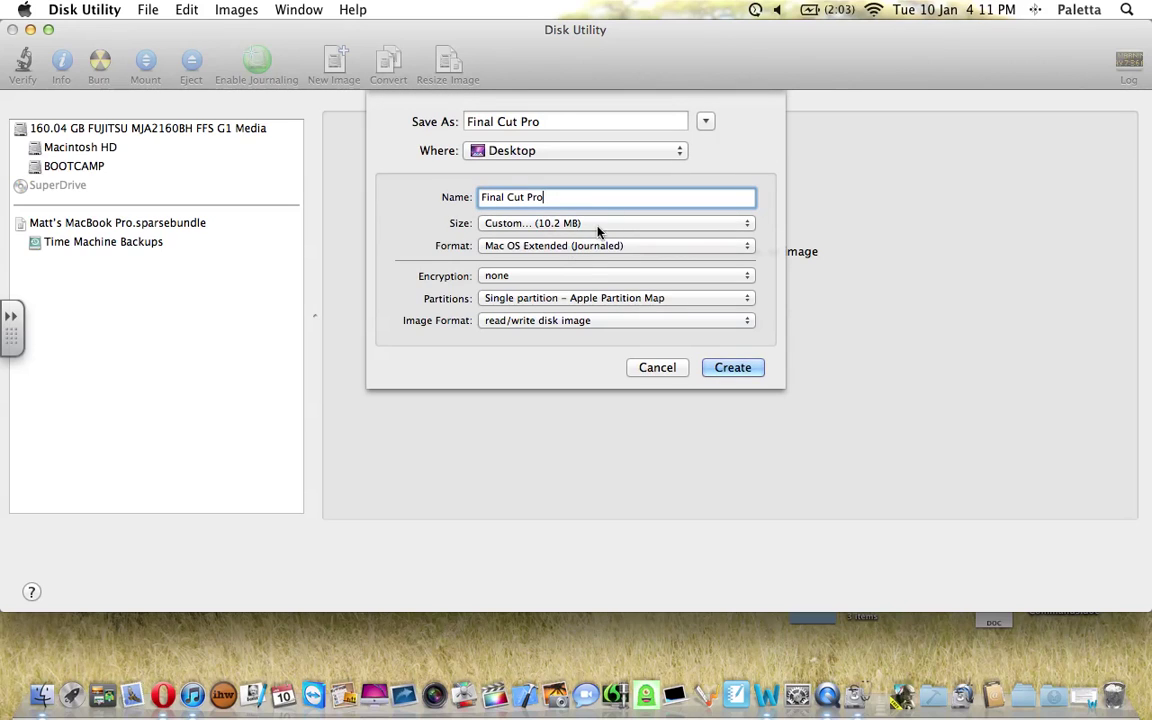
Step: Keep Mac OS Extended (Journaled) and Single partition – Apple Partition Map, and set the image format to sparse bundle disk image
left_click(616, 249)
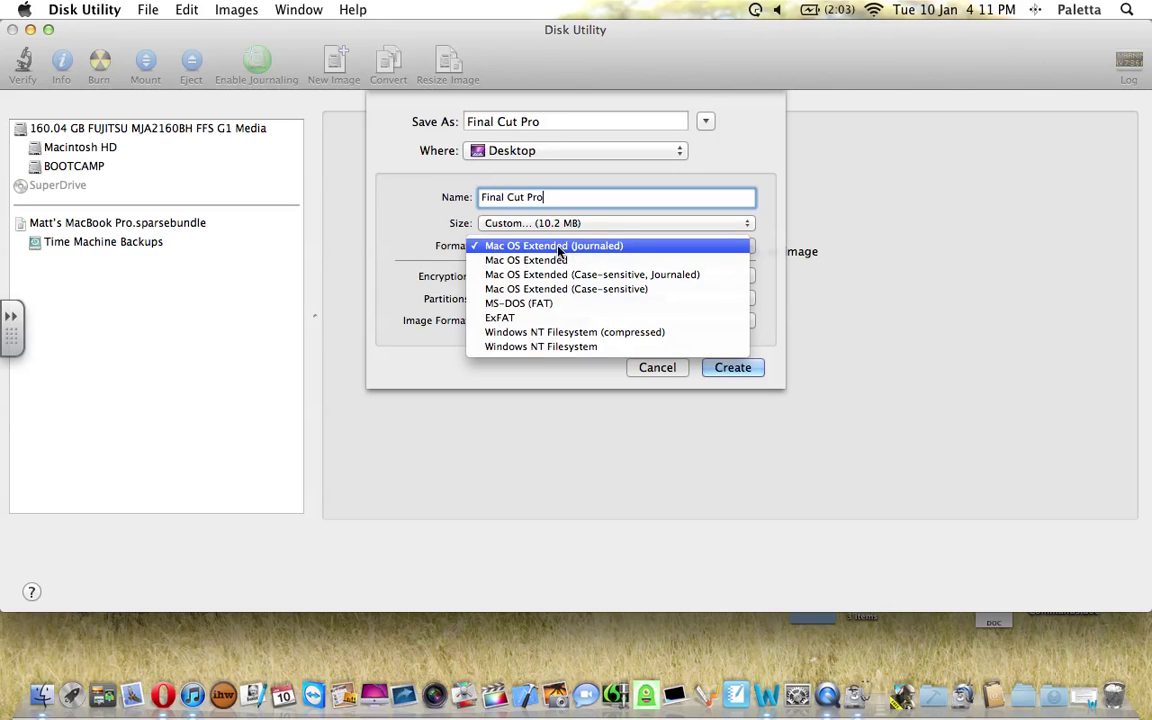
left_click(617, 249)
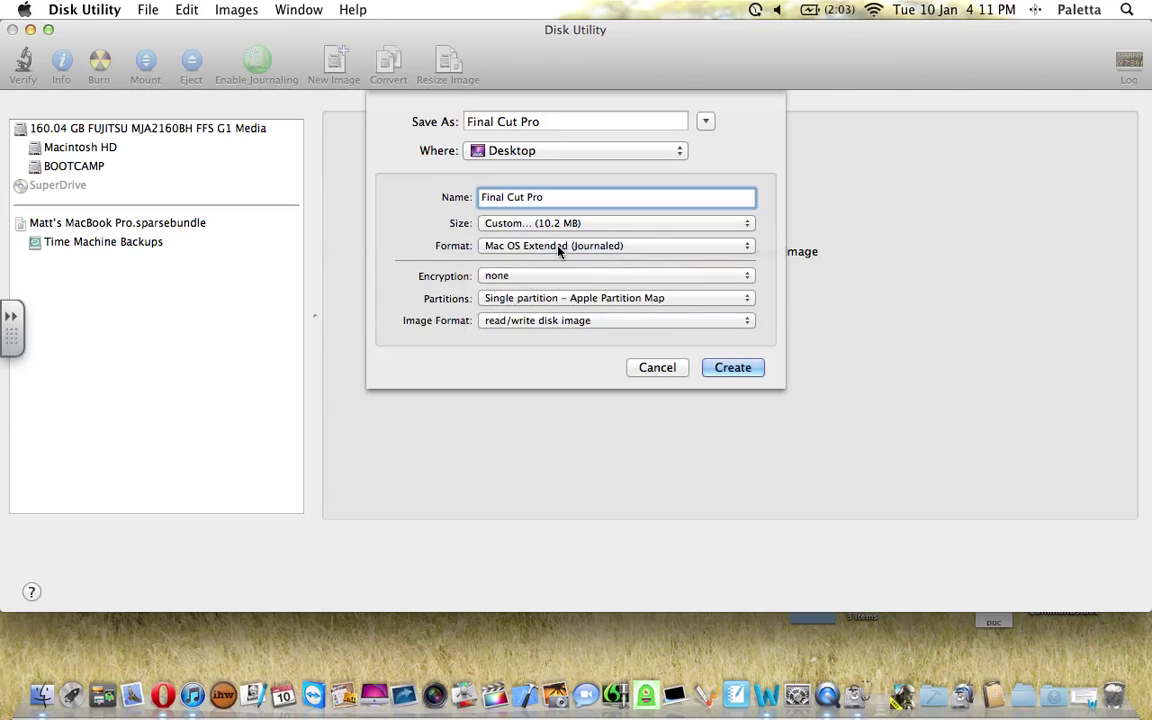
left_click(603, 299)
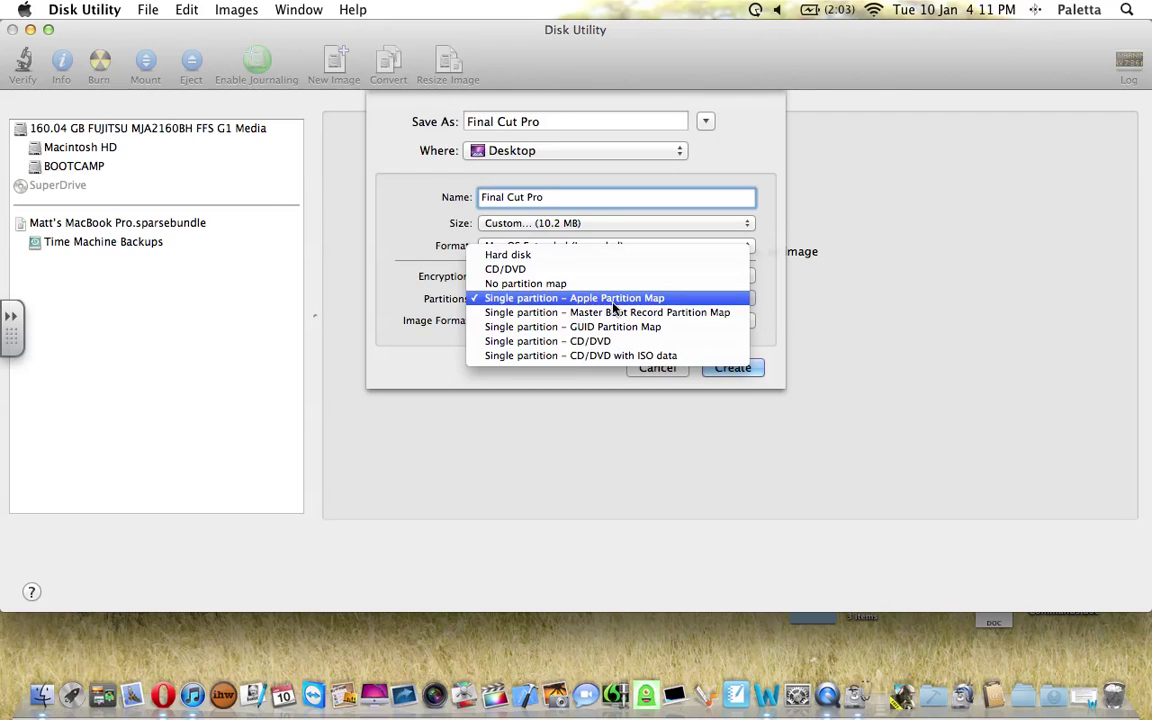
left_click(675, 300)
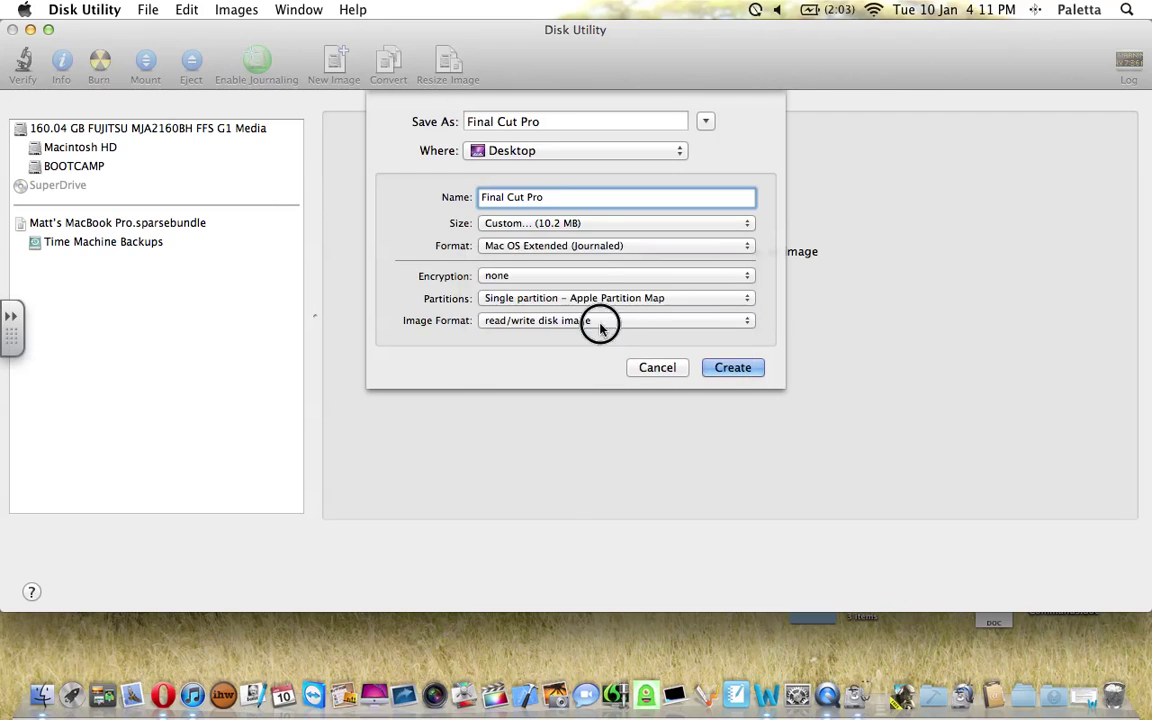
left_click(604, 319)
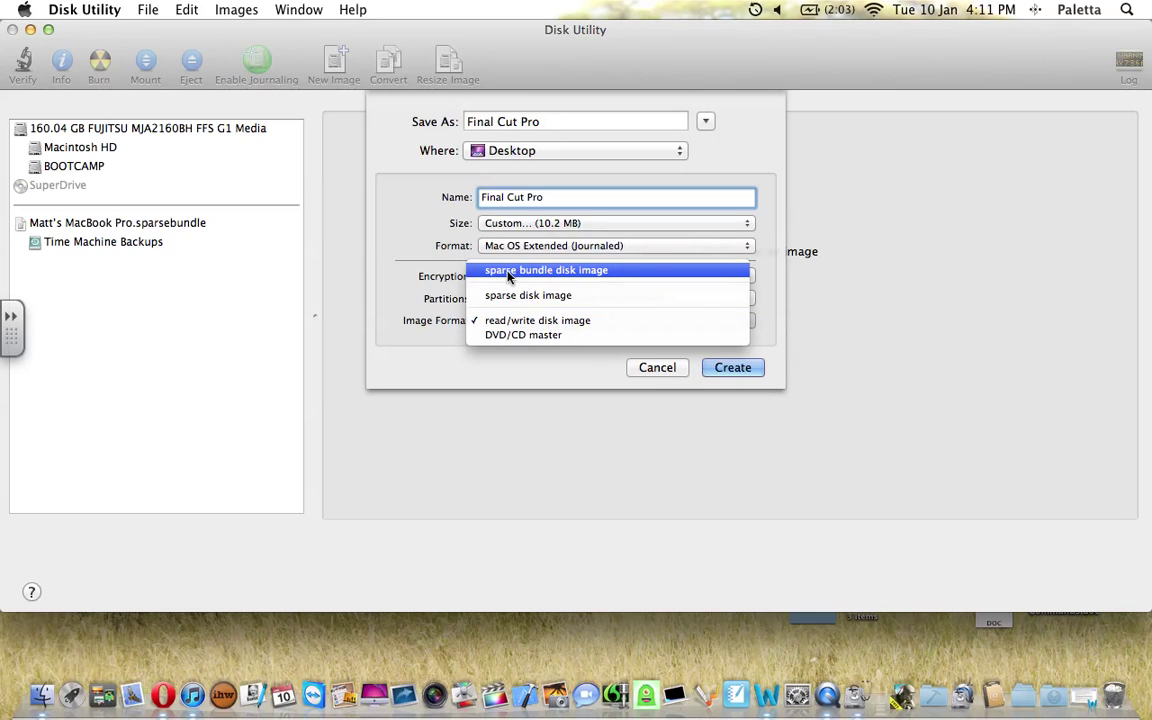
left_click(592, 272)
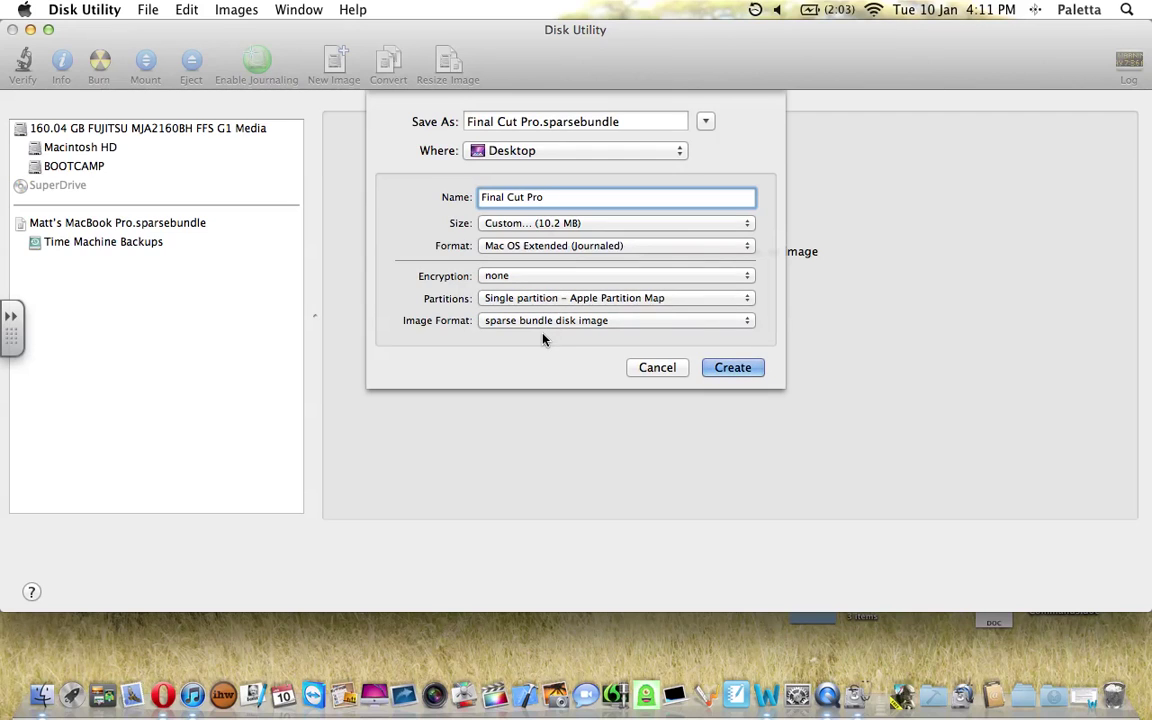
Step: Create the disk image with Desktop as its location, and quit Disk Utility
left_click(548, 151)
left_click(548, 151)
left_click(735, 367)
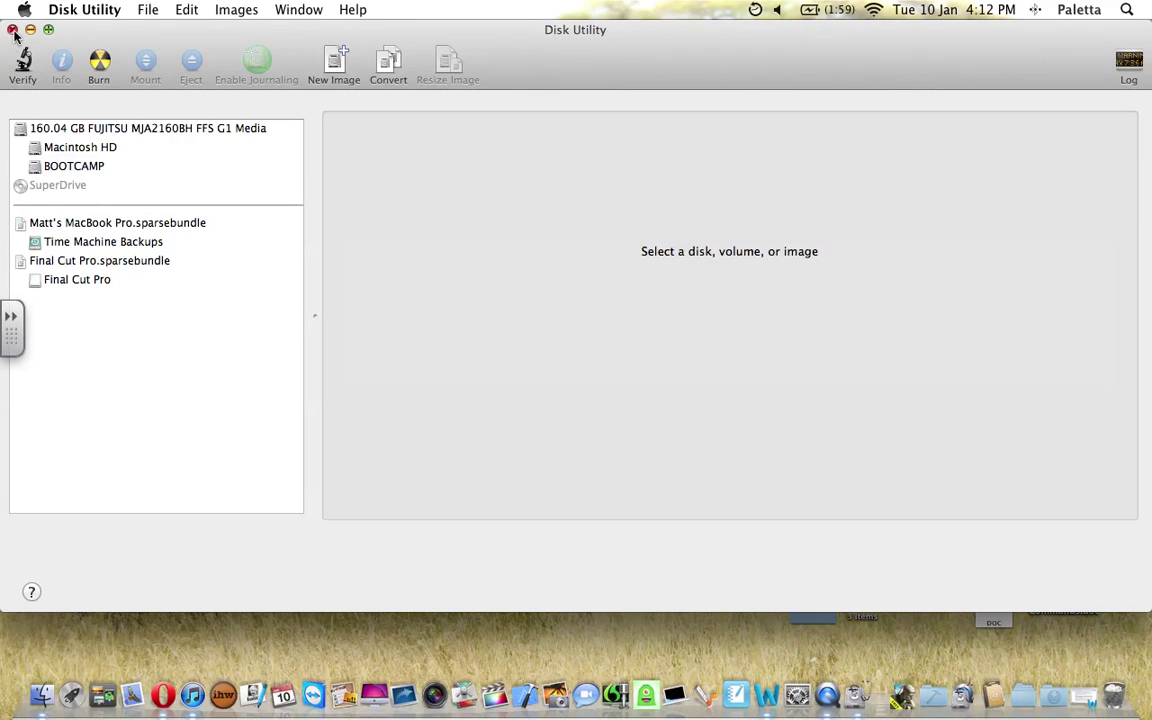
left_click(84, 9)
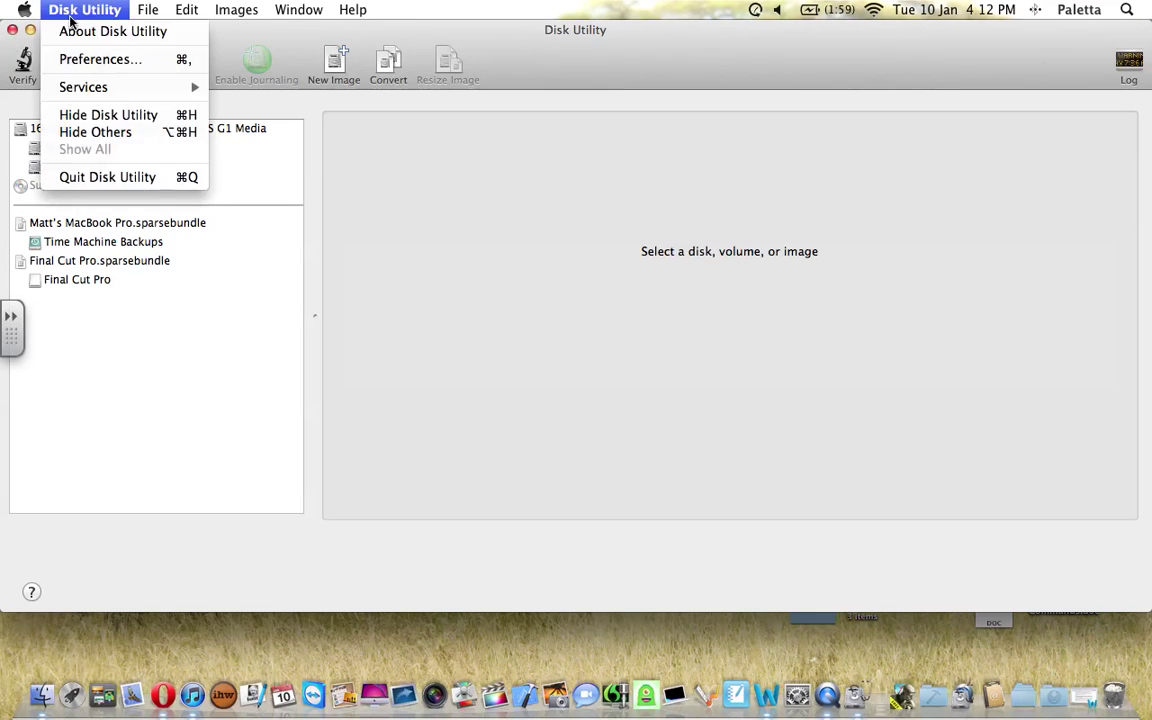
left_click(108, 177)
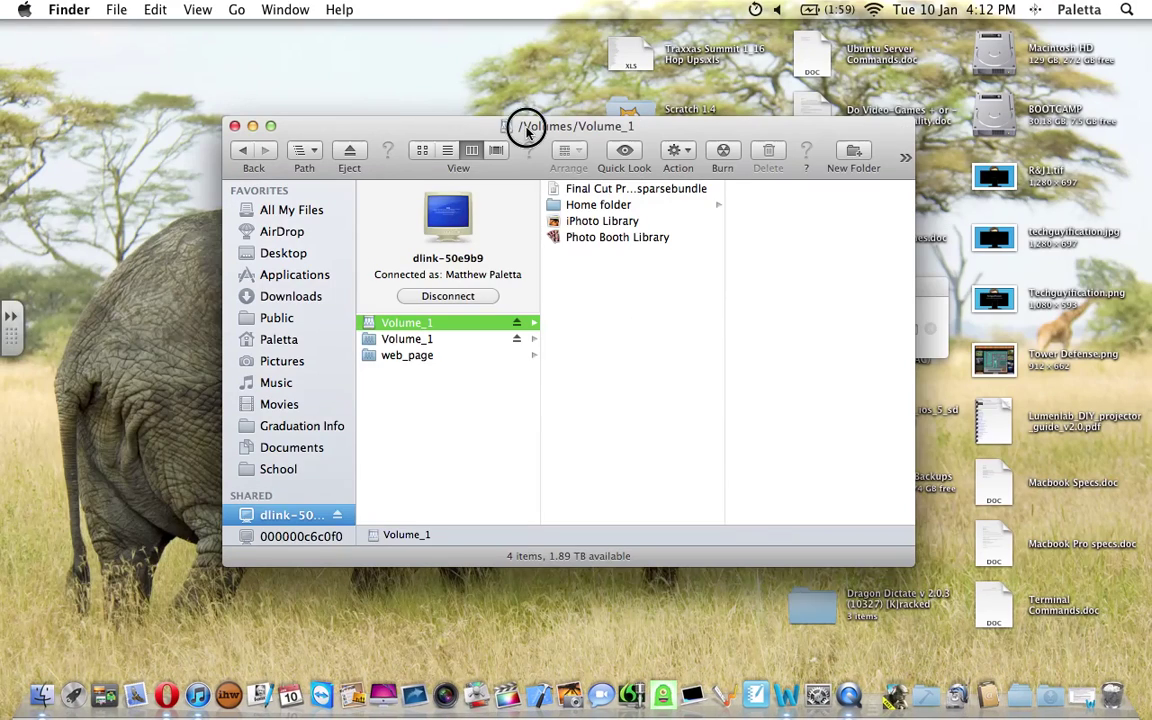
Step: Move the Volume_1 window aside and open the mounted Final Cut Pro volume from the desktop
left_click_drag(527, 131, 134, 226)
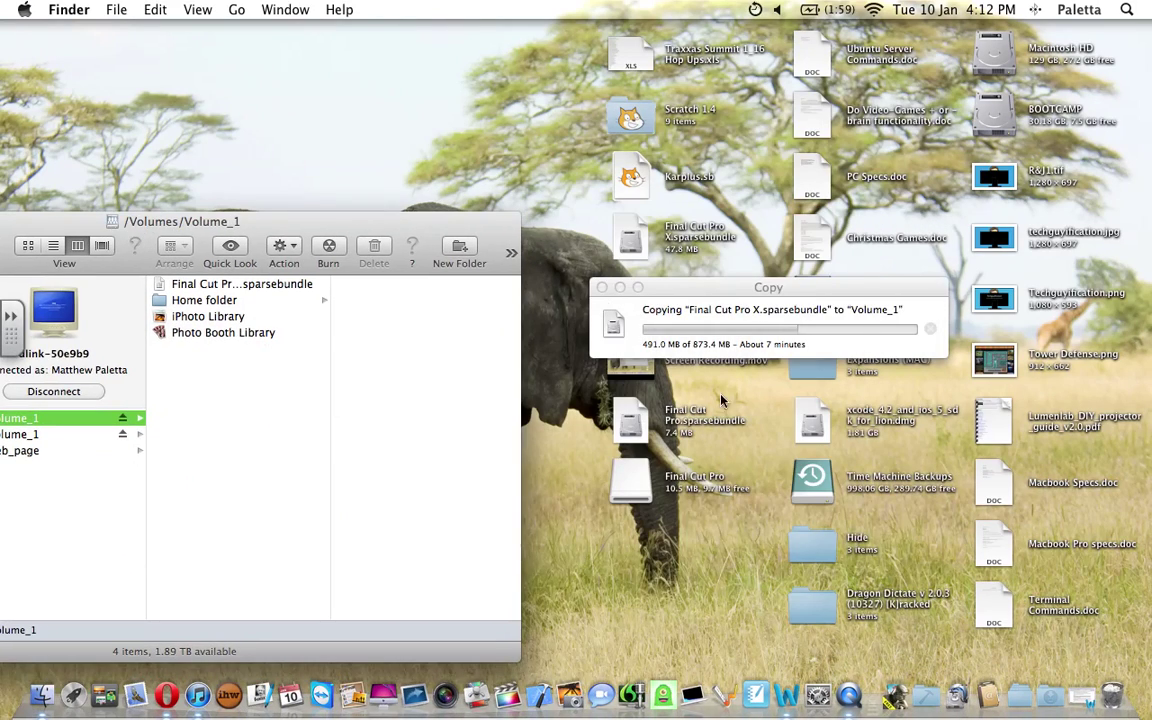
left_click(630, 482)
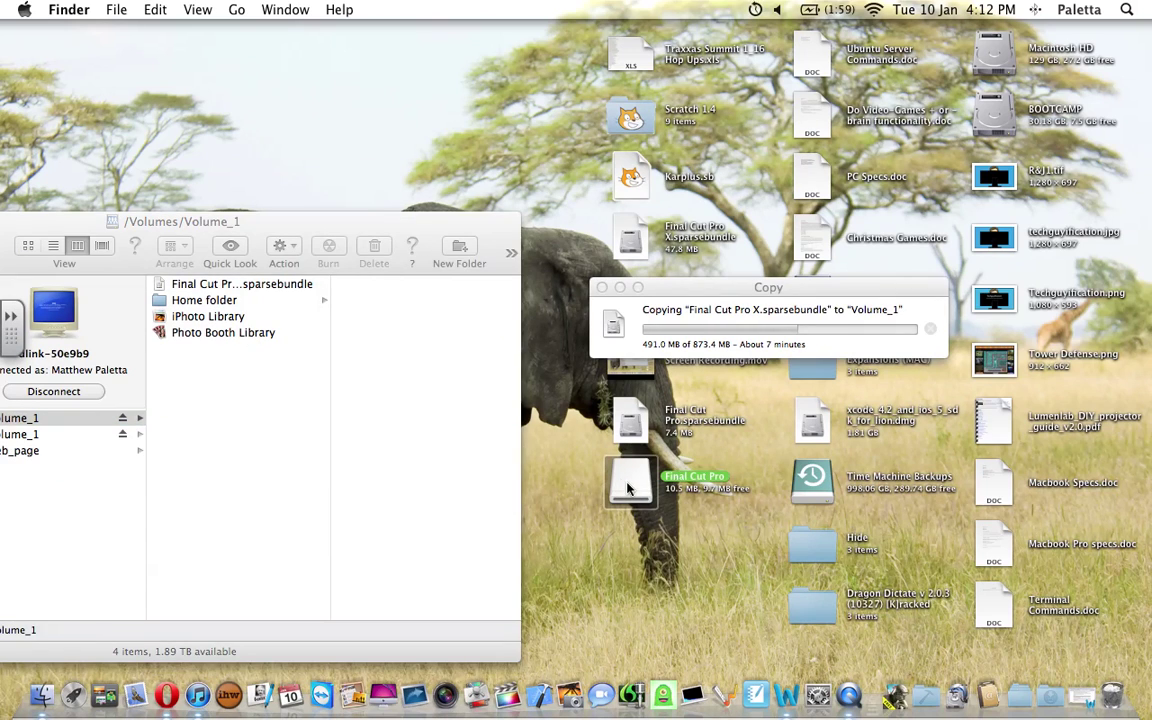
left_click(679, 423)
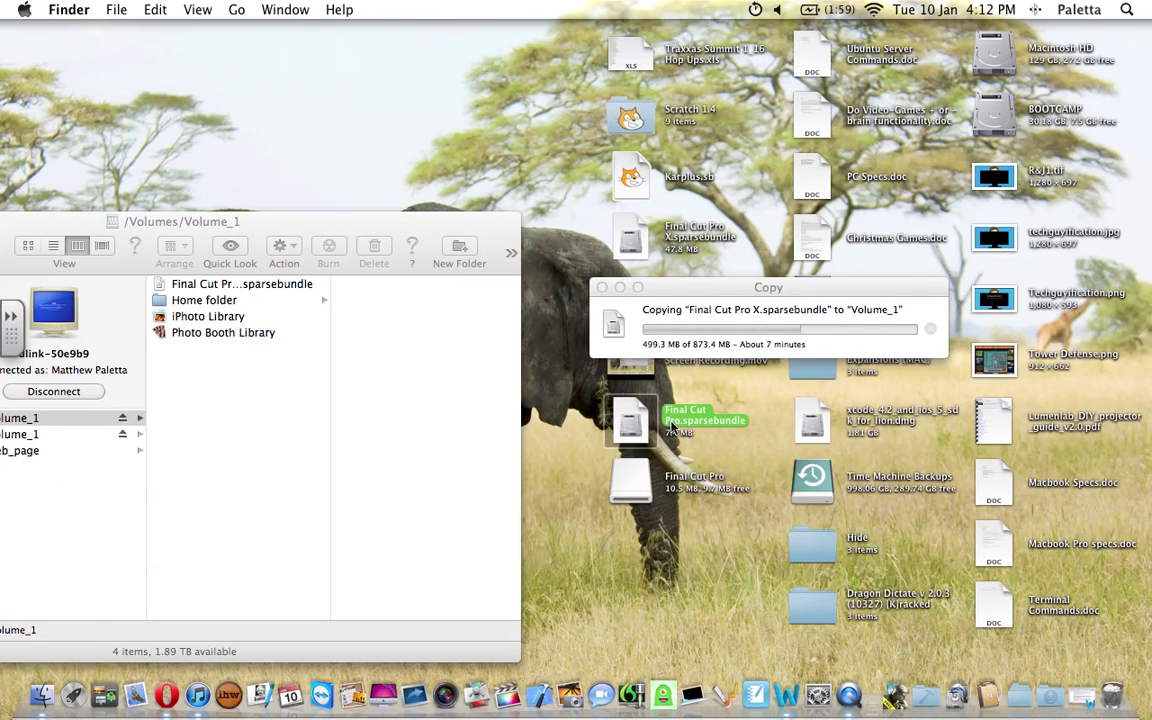
left_click(632, 483)
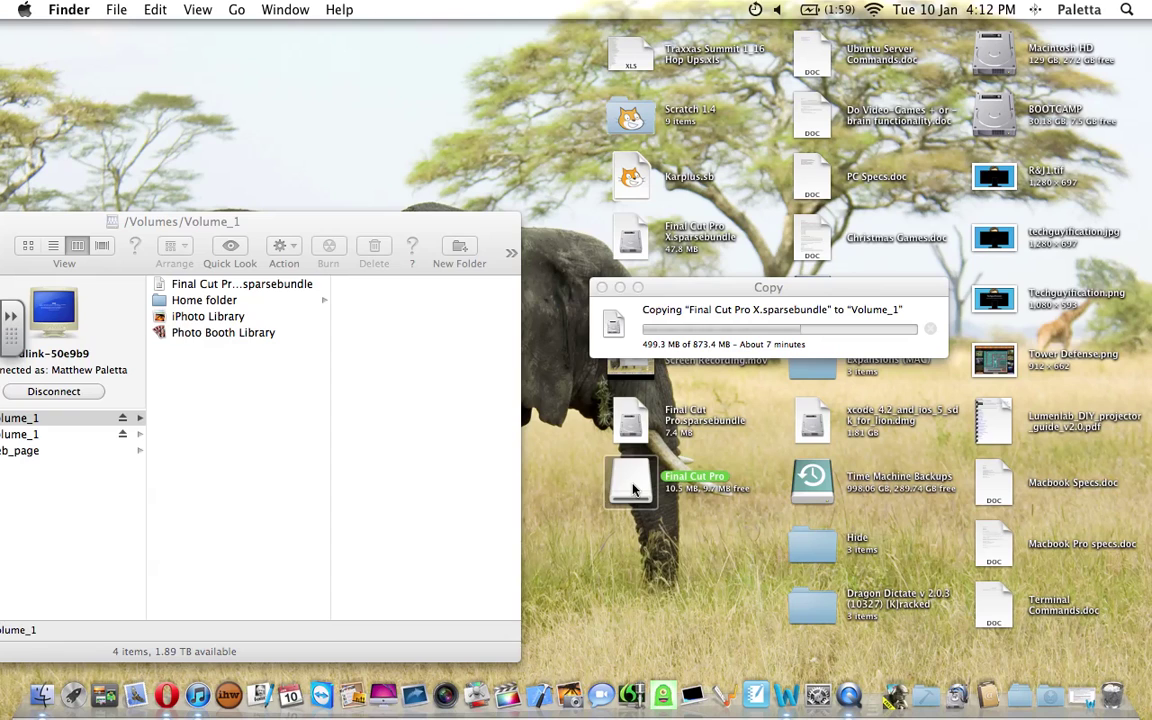
double_click(632, 488)
left_click_drag(335, 234, 838, 226)
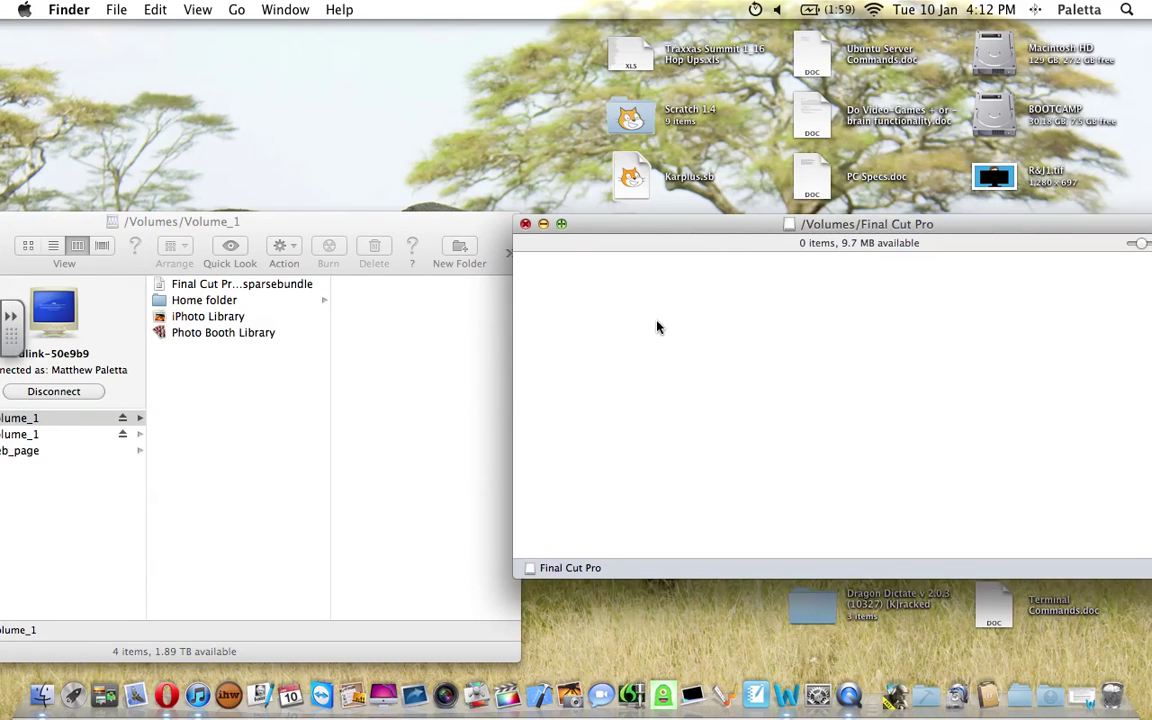
Step: Create a new folder inside the Final Cut Pro volume and close the volume's window
right_click(622, 310)
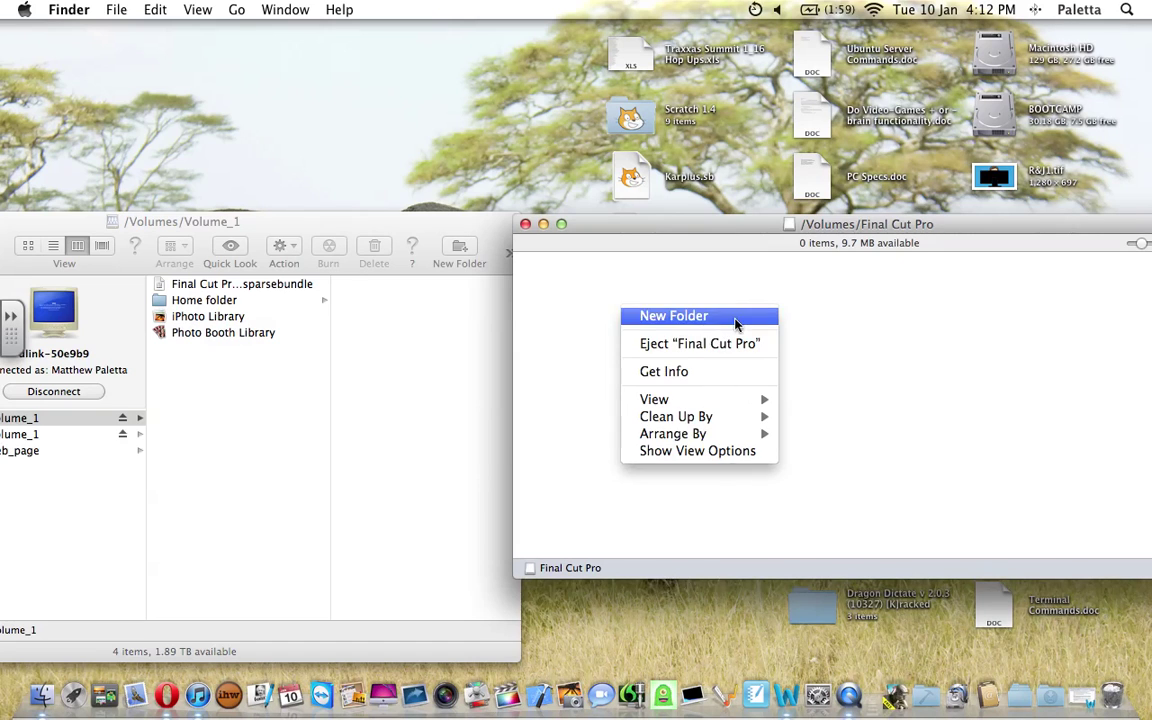
left_click(725, 317)
right_click(628, 314)
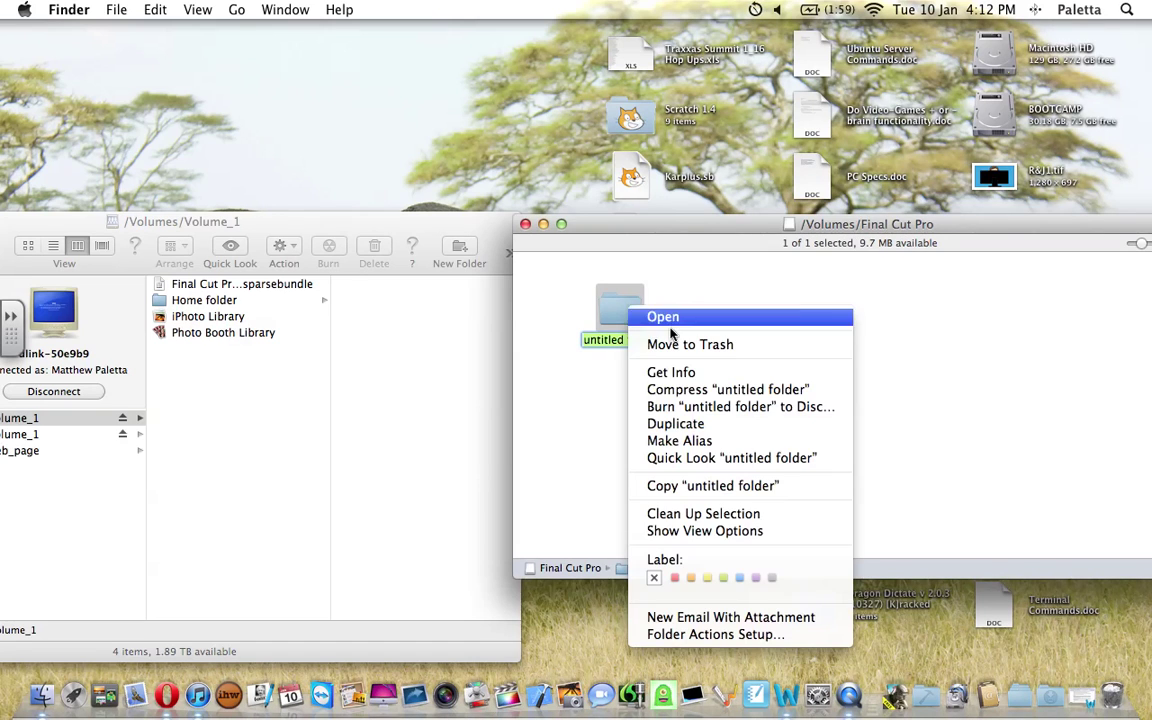
left_click(689, 270)
left_click(525, 224)
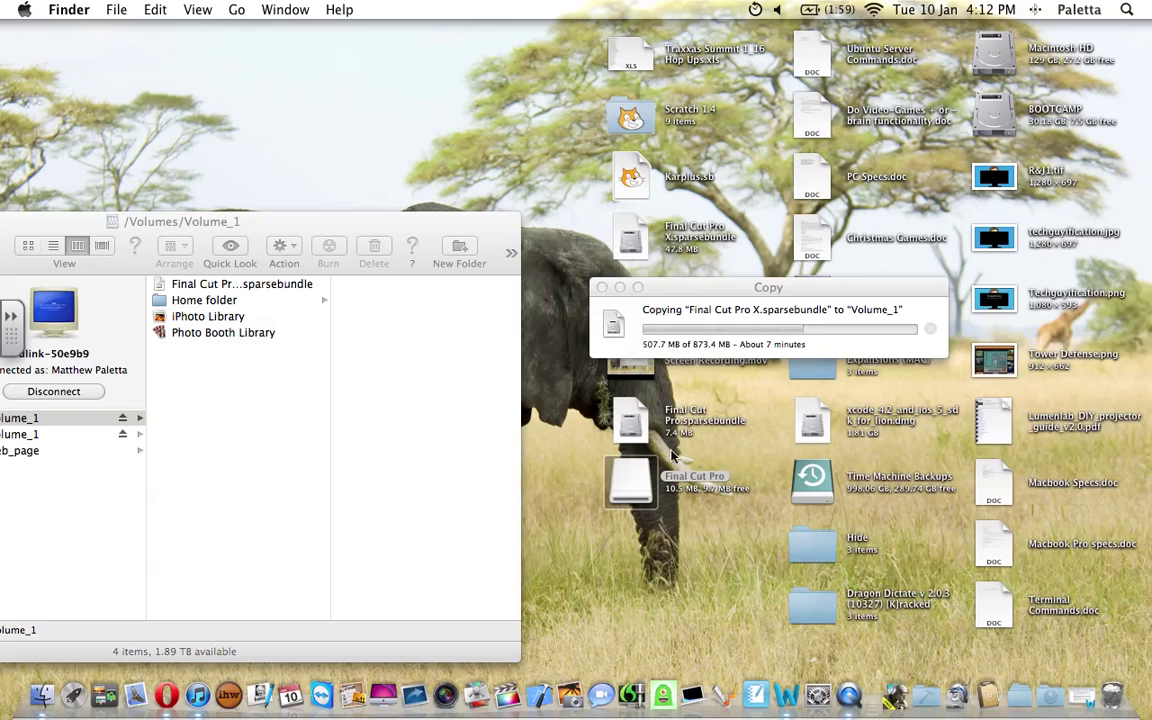
Step: Eject the mounted Final Cut Pro volume from the desktop and move the Copy progress window out of the way
left_click(636, 481)
right_click(636, 481)
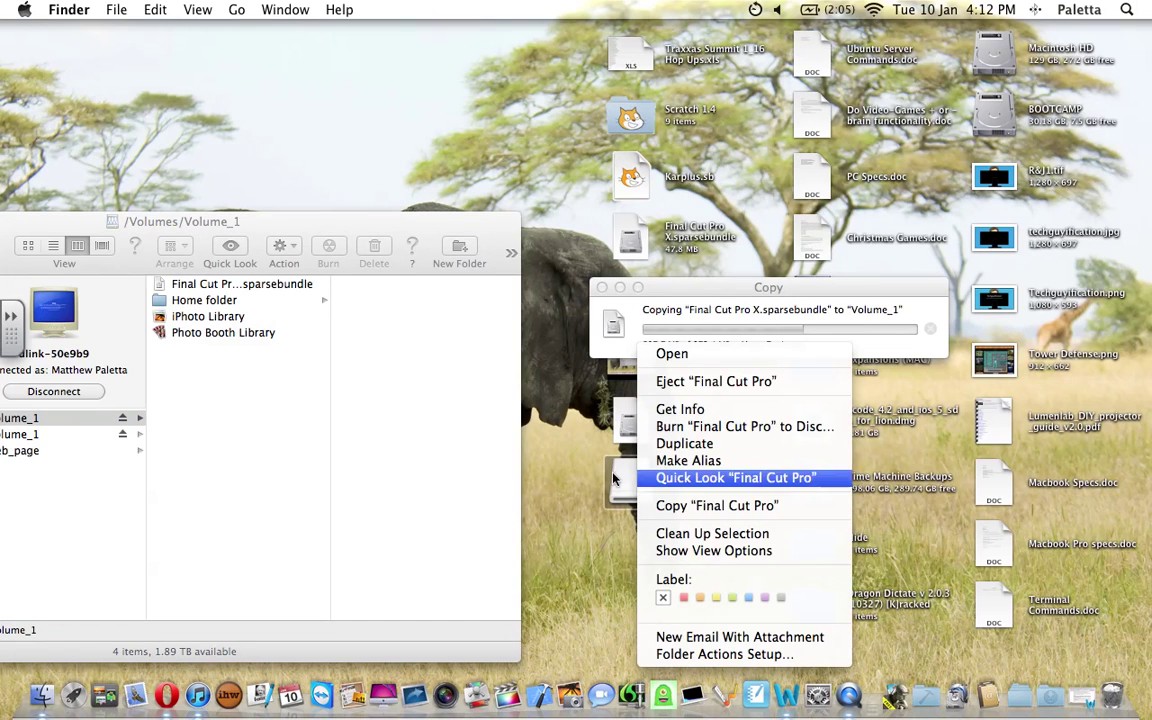
left_click(704, 381)
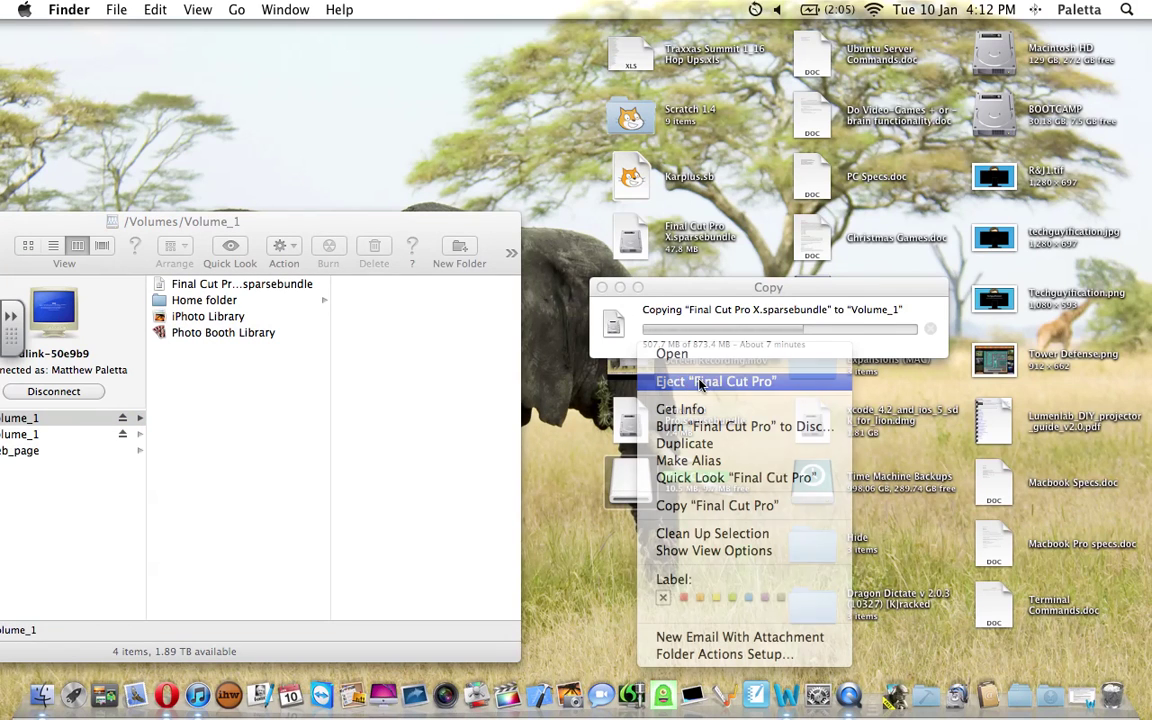
left_click_drag(712, 291, 74, 592)
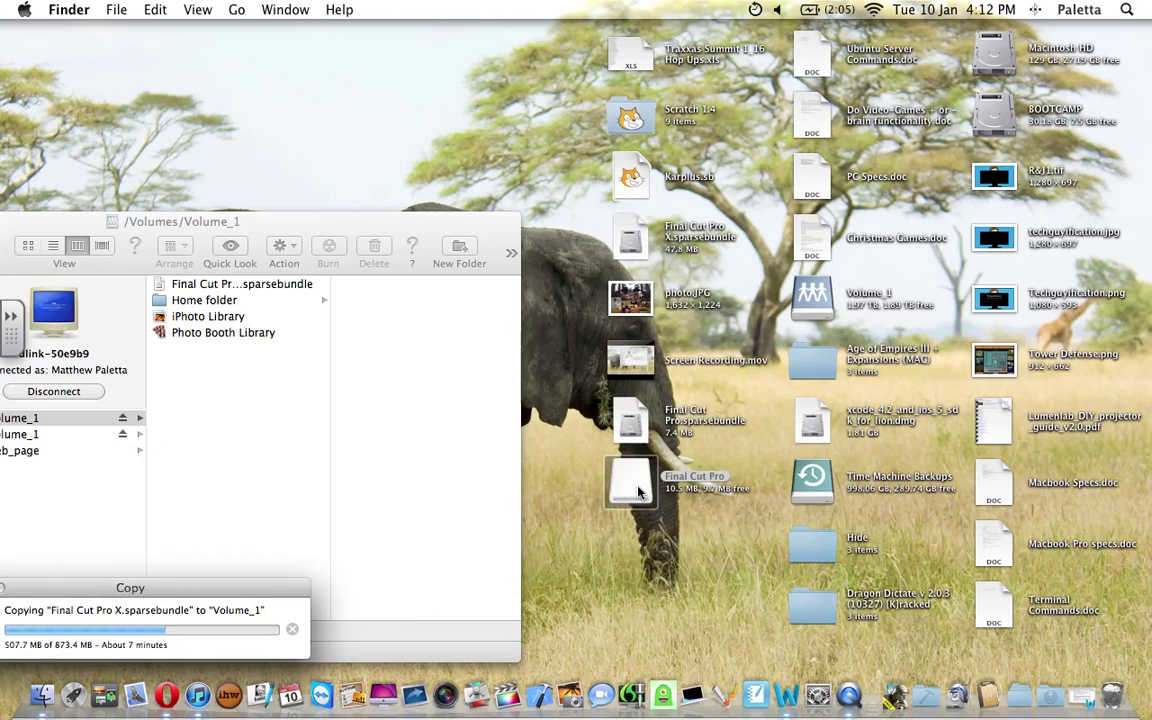
Step: Copy Final Cut Pro.sparsebundle from the desktop to Volume_1 on the D-Link drive, and enlarge the Copy window to show both transfers
left_click(631, 425)
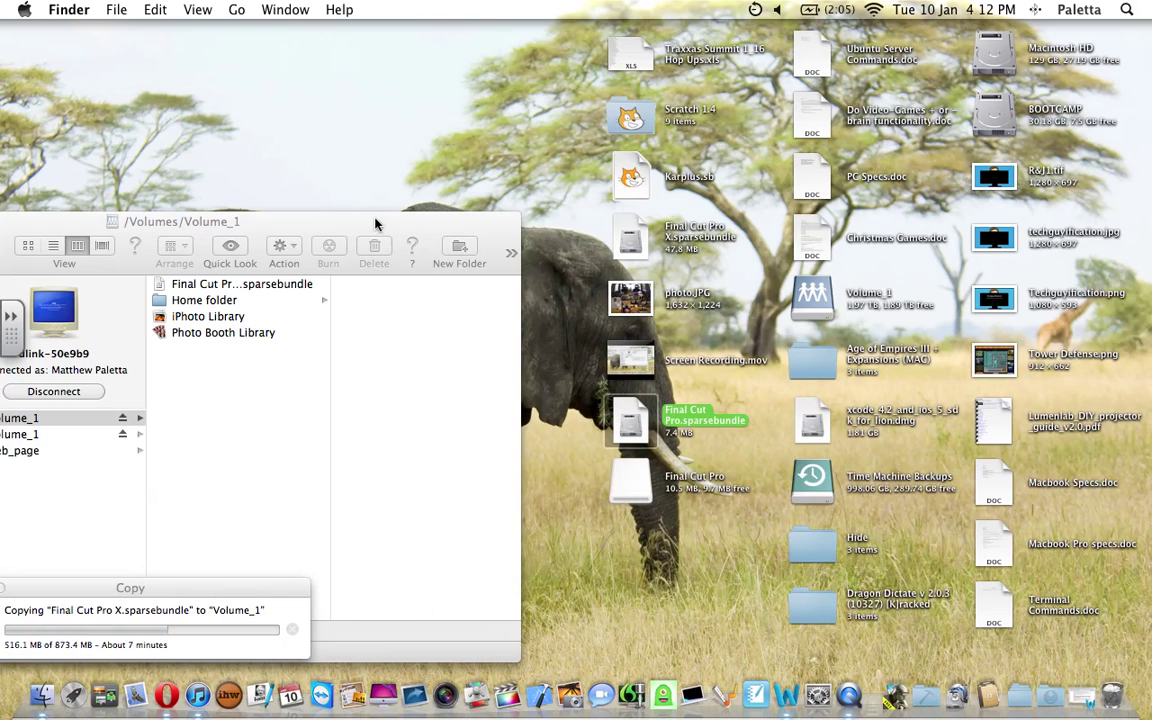
left_click_drag(376, 224, 475, 213)
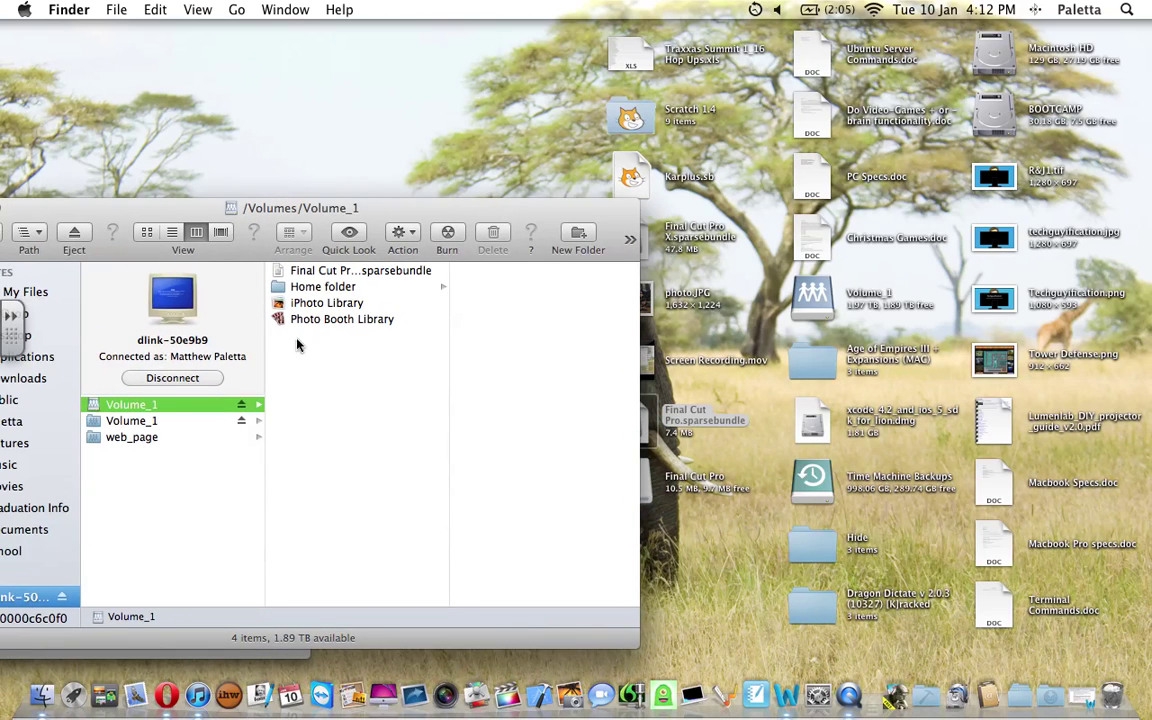
right_click(649, 428)
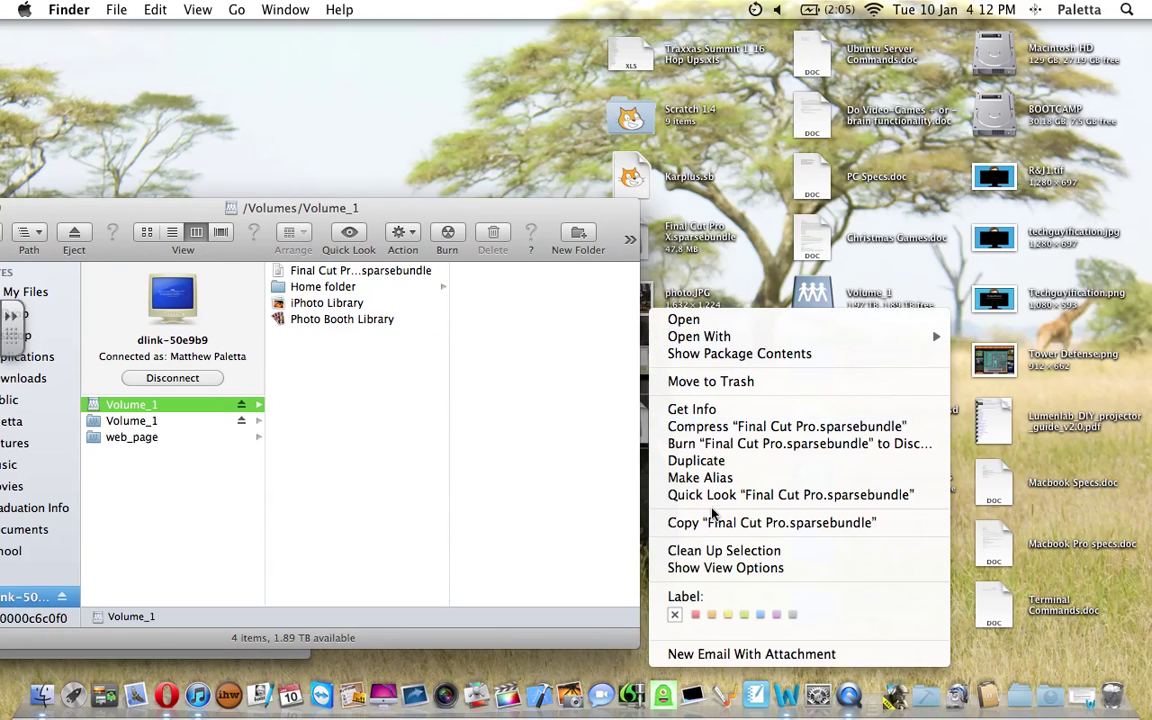
left_click(622, 483)
left_click(650, 425)
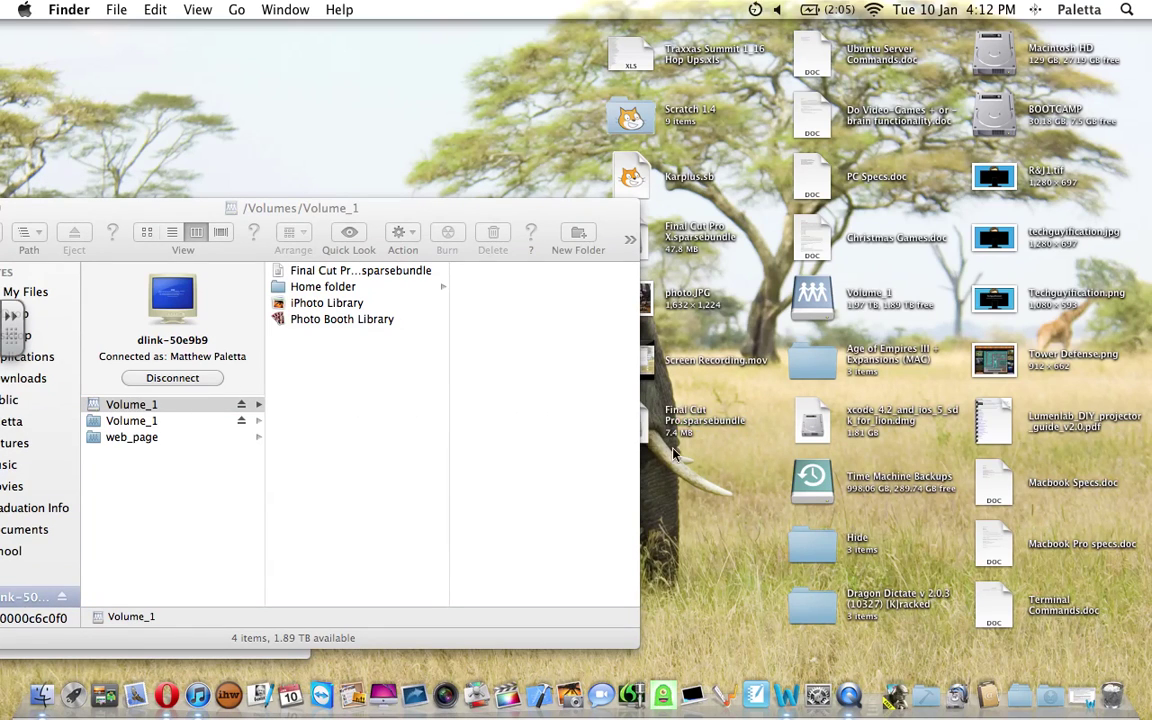
left_click_drag(692, 418, 367, 401)
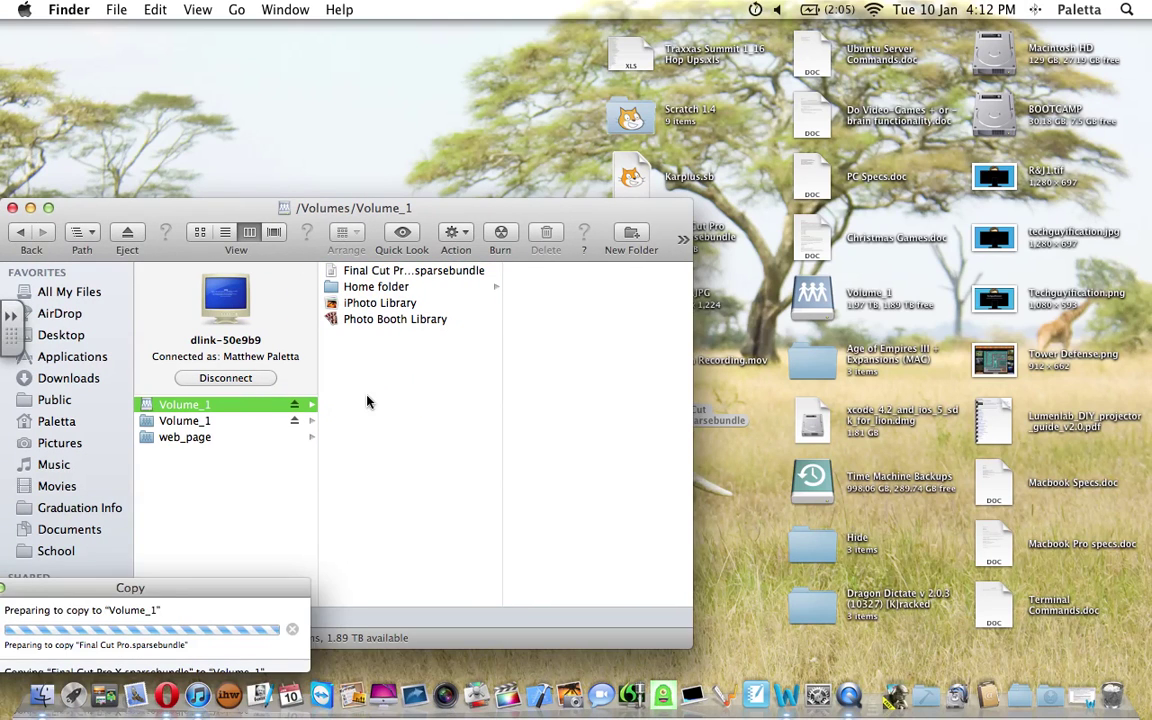
left_click_drag(248, 588, 564, 356)
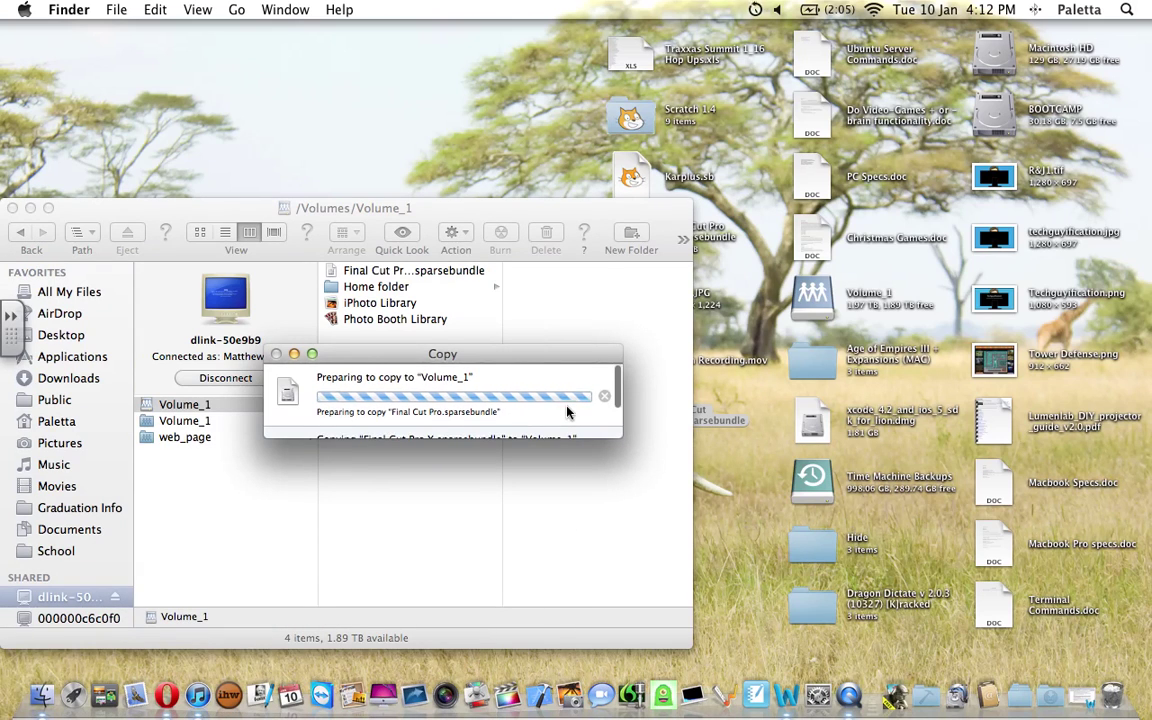
left_click_drag(615, 437, 616, 496)
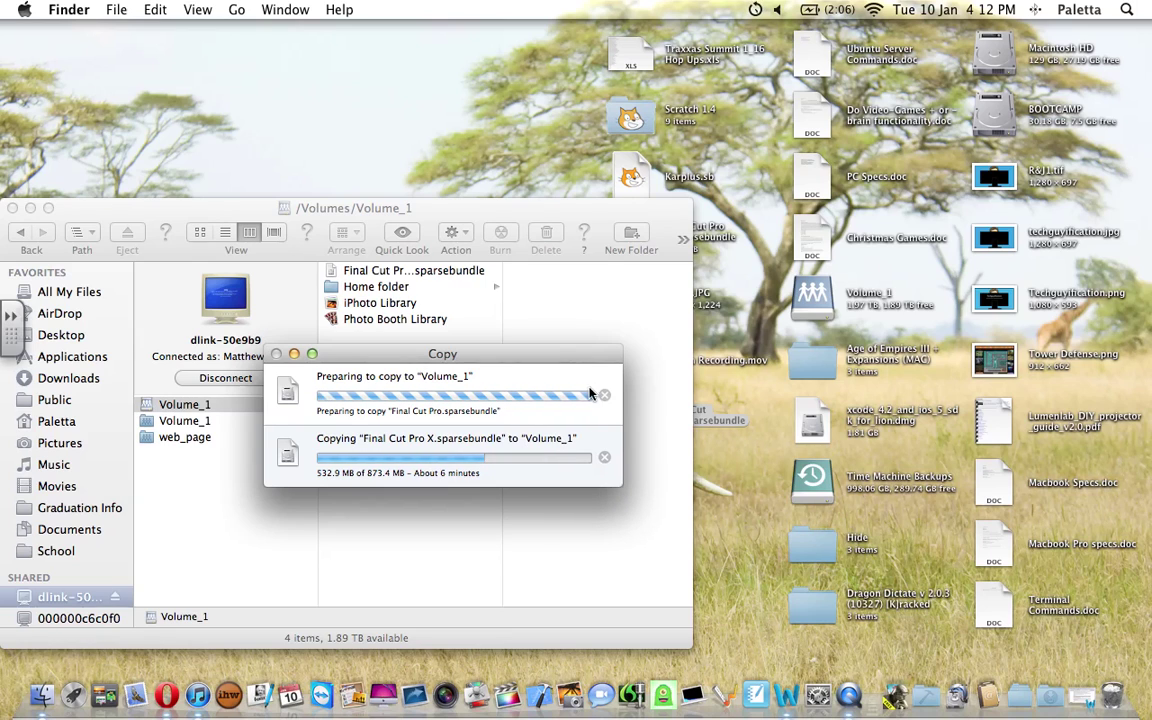
Step: Examine the details of Final Cut Pro X.sparsebundle in Volume_1, deselect it, and bring the Copy progress window back to the front
left_click(405, 273)
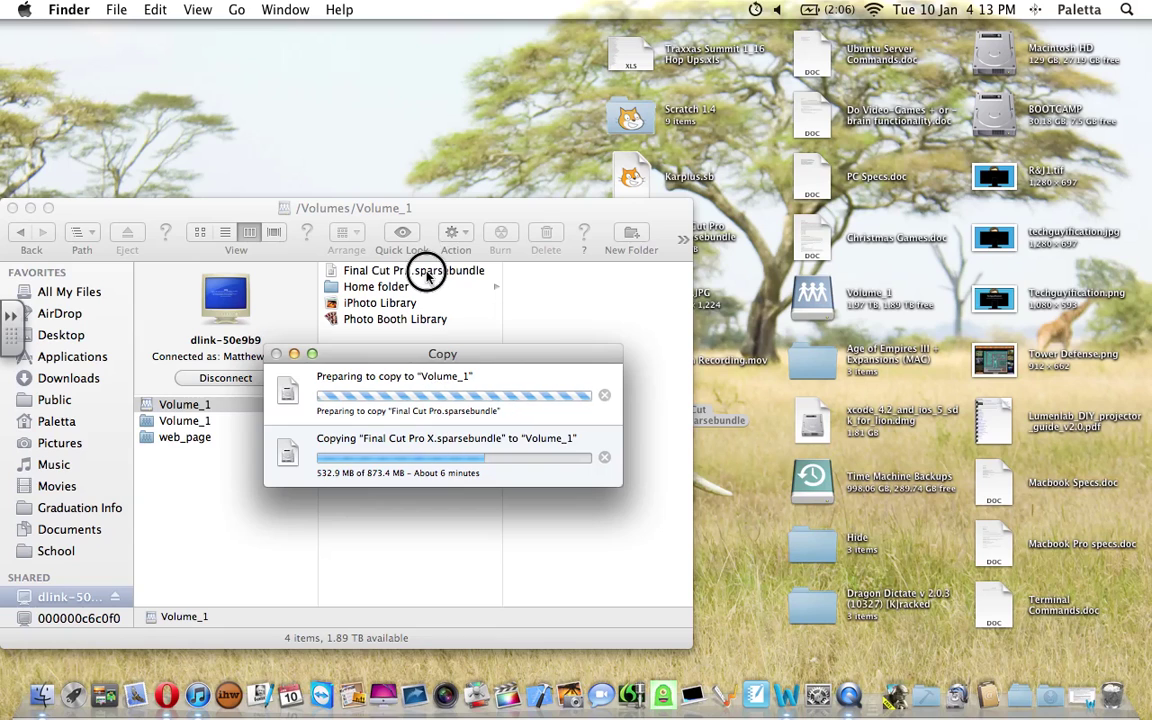
left_click(405, 272)
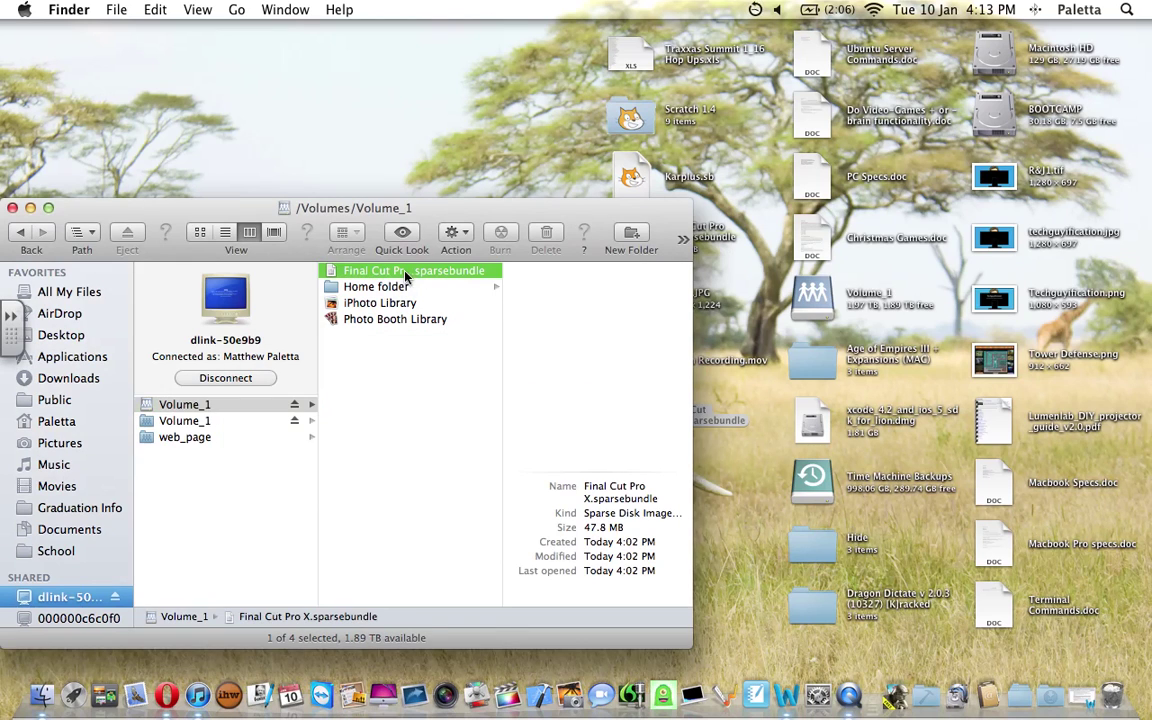
left_click(406, 276)
left_click(437, 273)
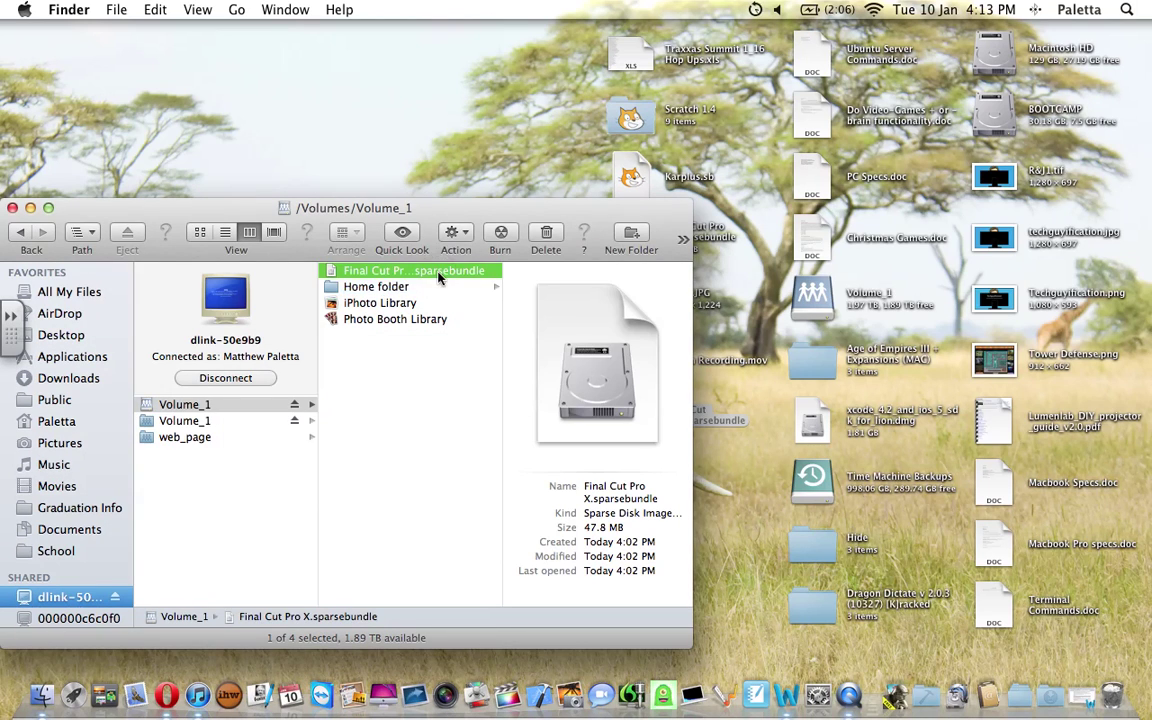
key("Escape")
left_click(440, 366)
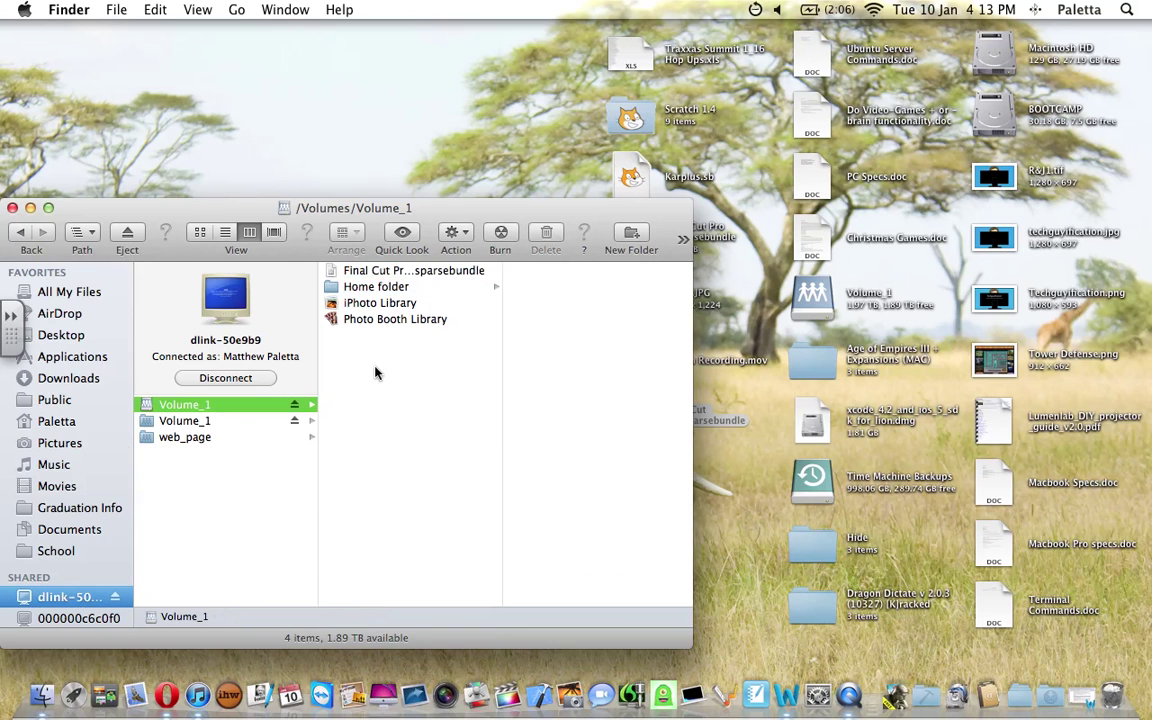
key("ctrl+Up")
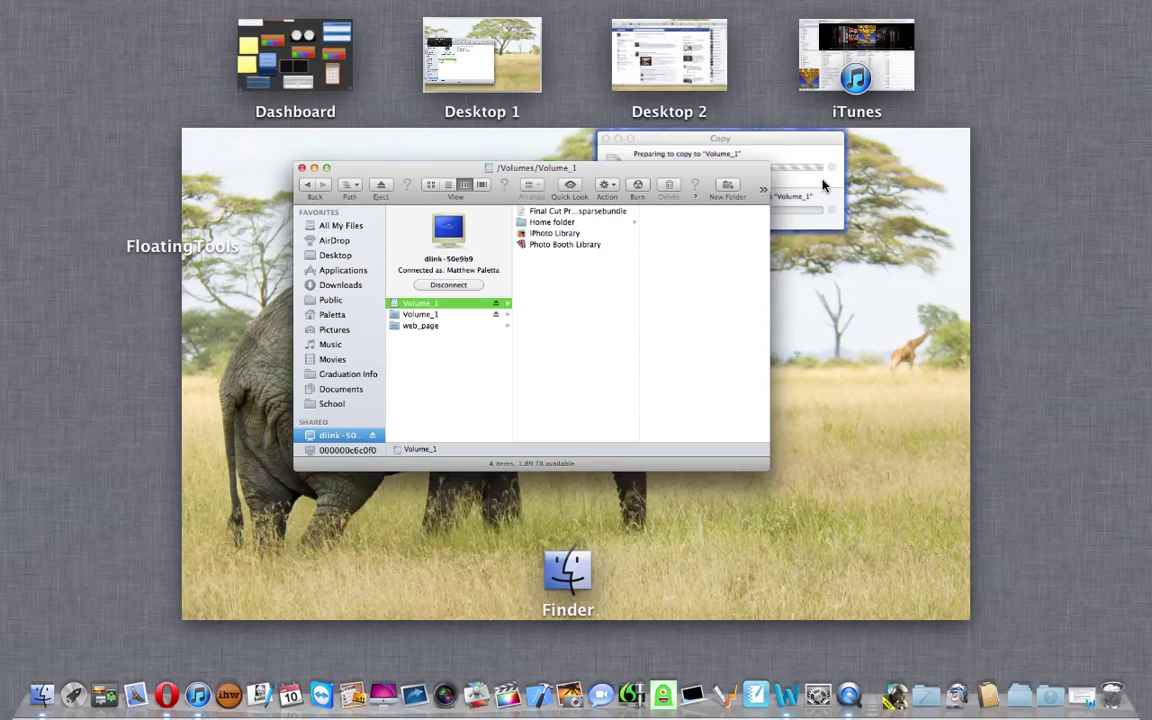
left_click(822, 185)
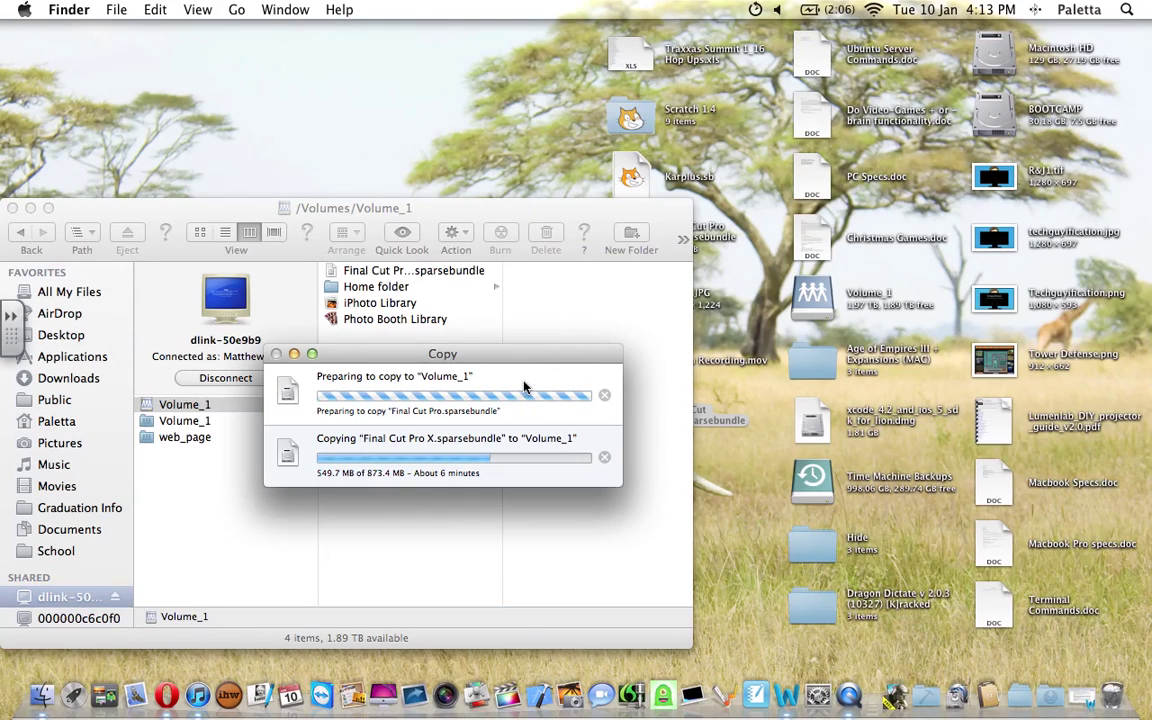